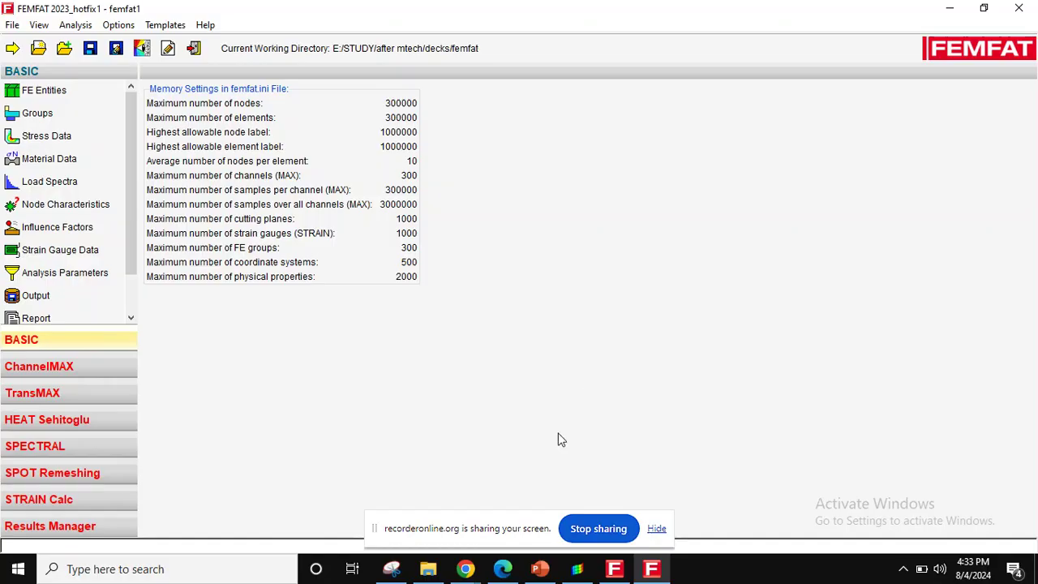
Step: Review the Time Signal slide in PowerPoint and the deformed-shape and Mises stress contour settings of the positive-load results in HyperWorks
click(539, 568)
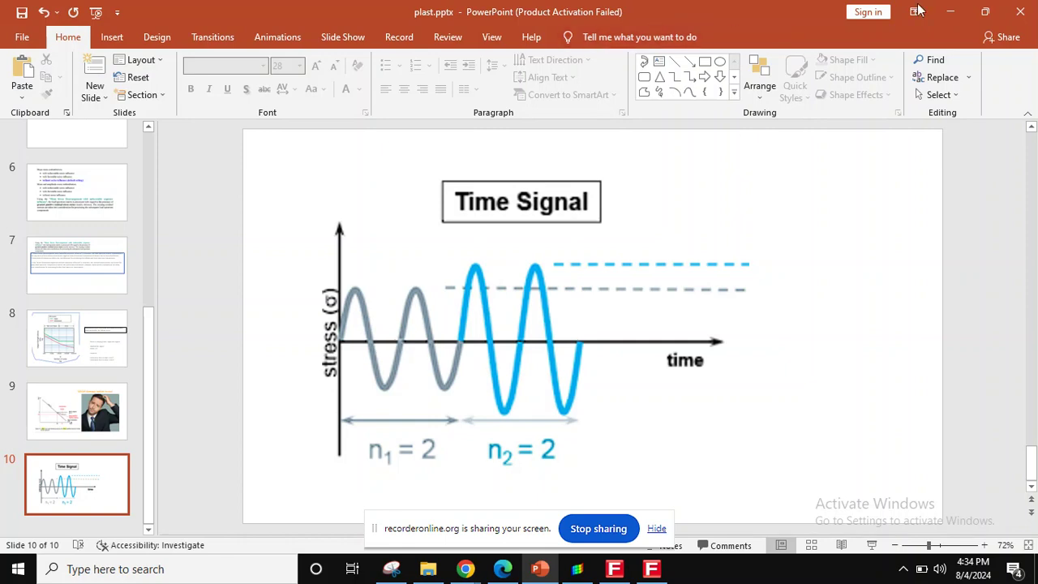
click(567, 570)
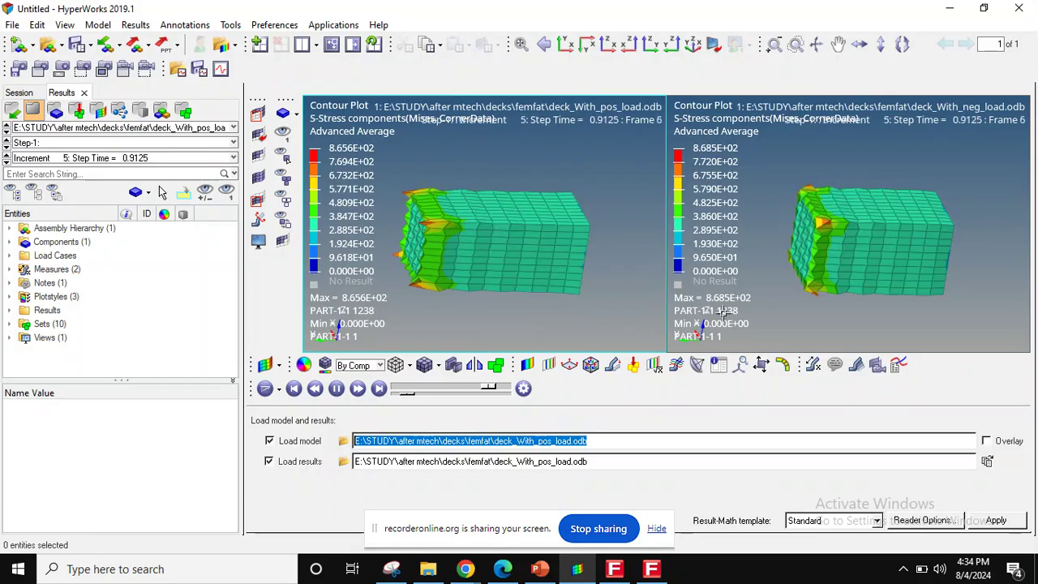
click(612, 364)
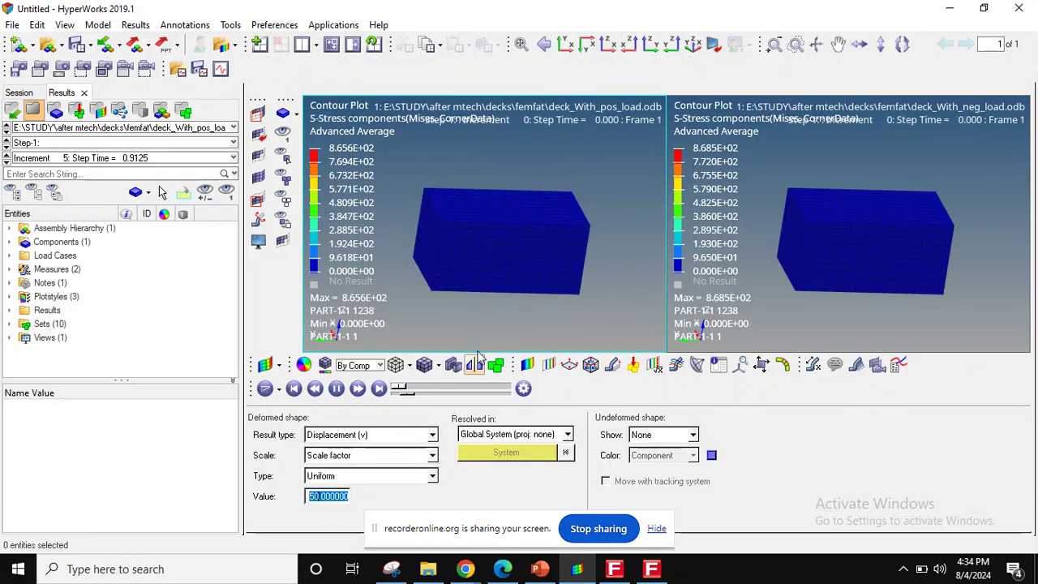
click(527, 364)
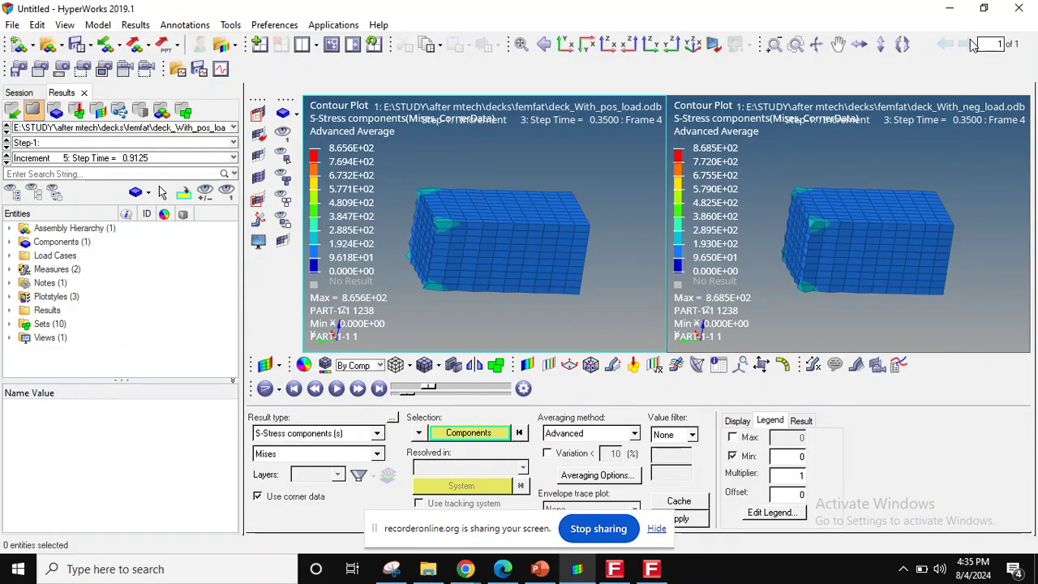
Step: Close HyperWorks without saving the session and switch back to FEMFAT
click(1030, 8)
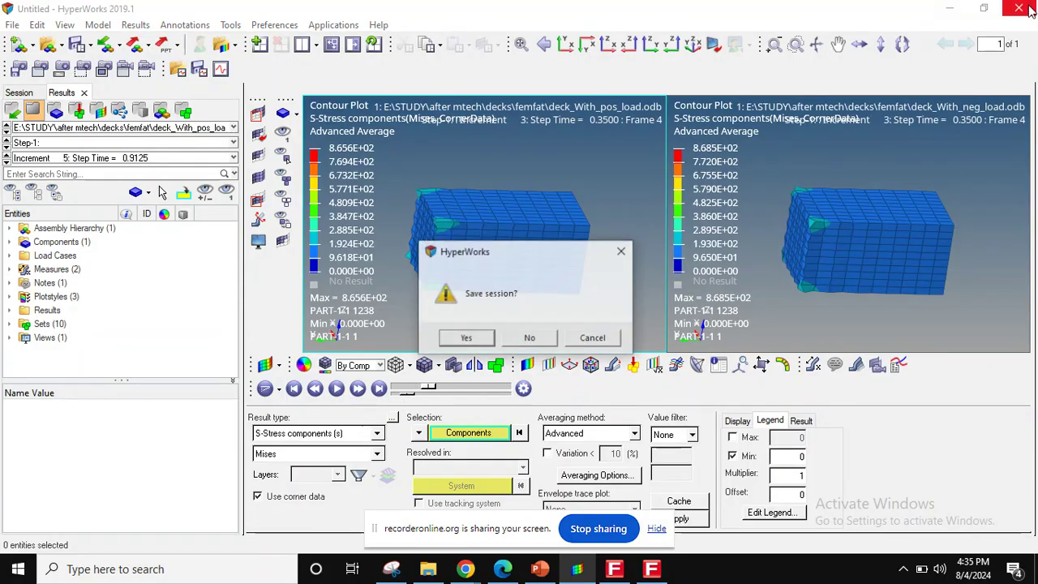
click(528, 335)
click(652, 568)
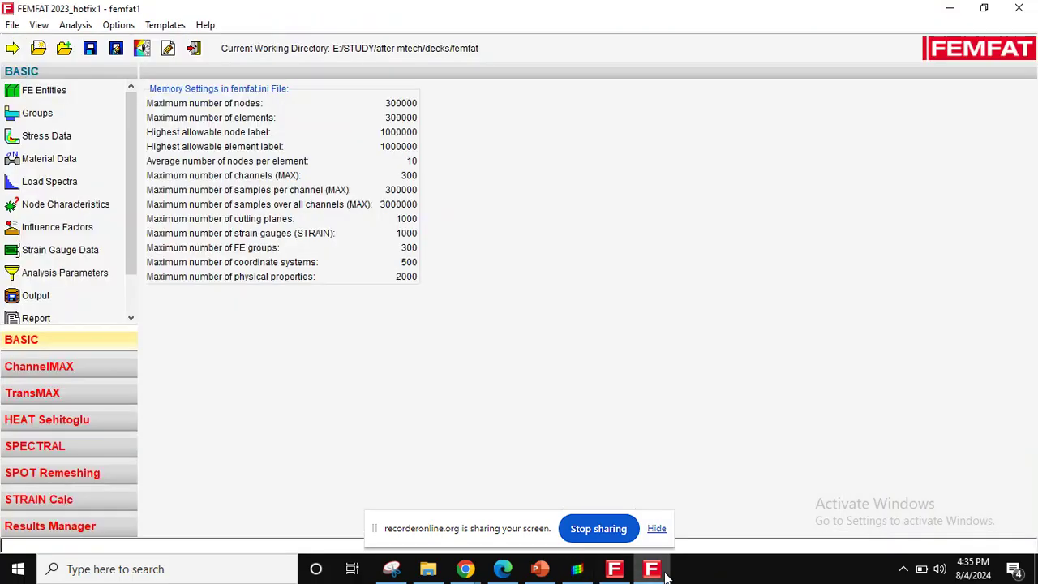
Step: Import the ABAQUS INP file deck_With_postive_load.inp as the FE entities of the model
click(43, 96)
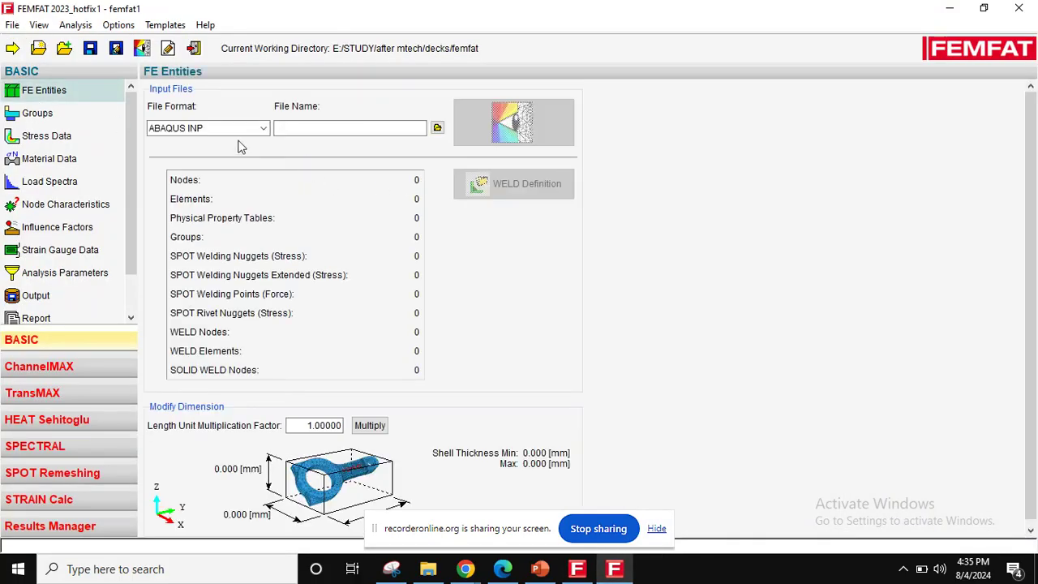
click(368, 128)
click(437, 128)
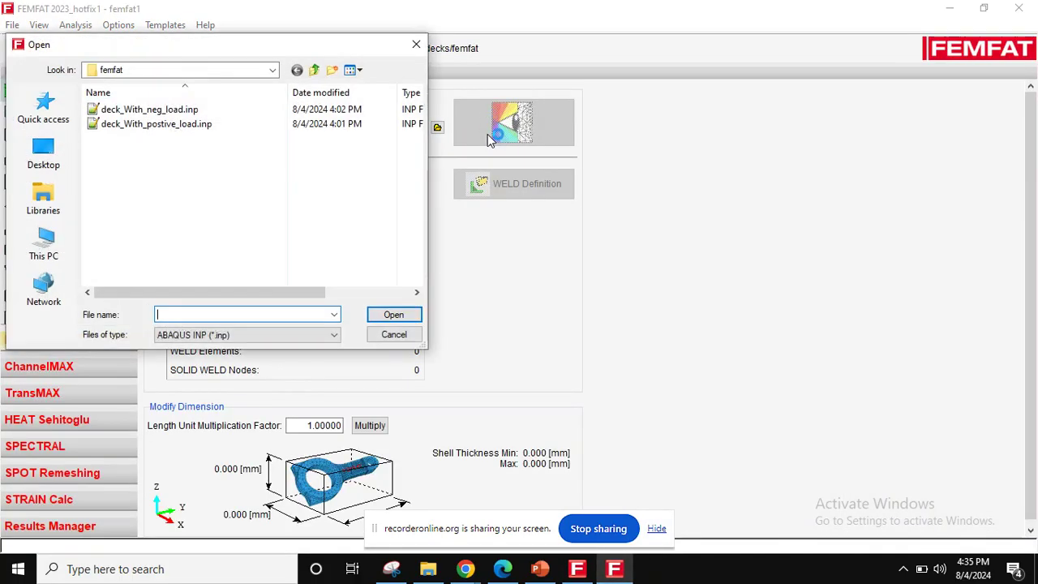
double_click(254, 125)
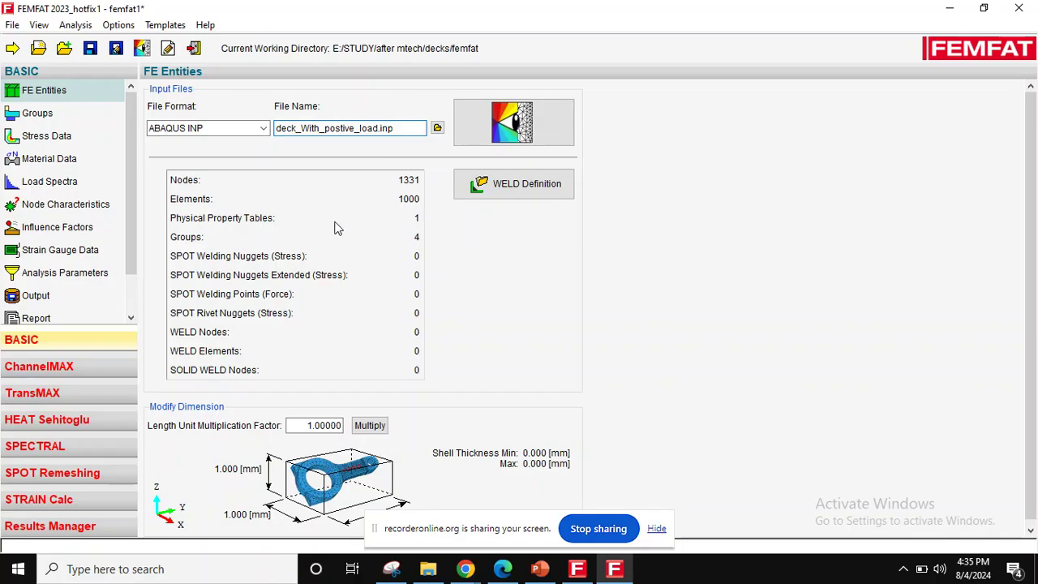
Step: Select the group 4 - ALL and add the nodes related to the elements in group 4 to 4
click(42, 123)
click(203, 167)
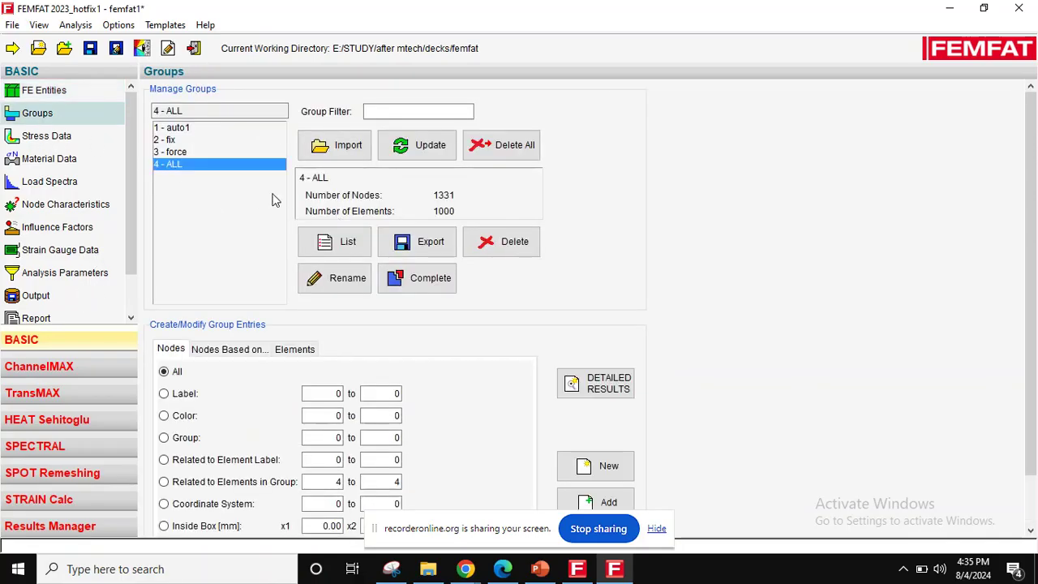
click(236, 484)
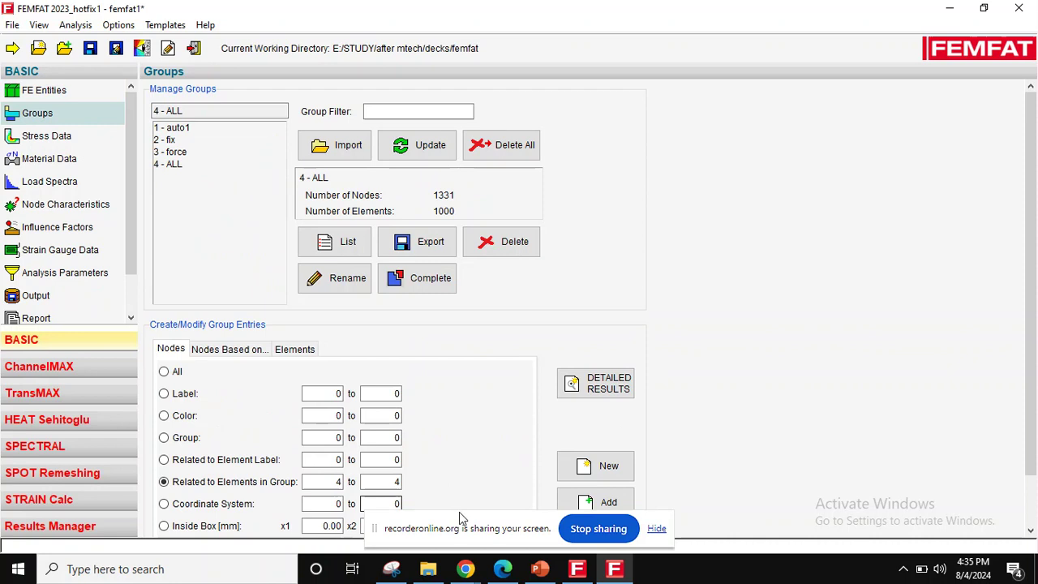
click(606, 503)
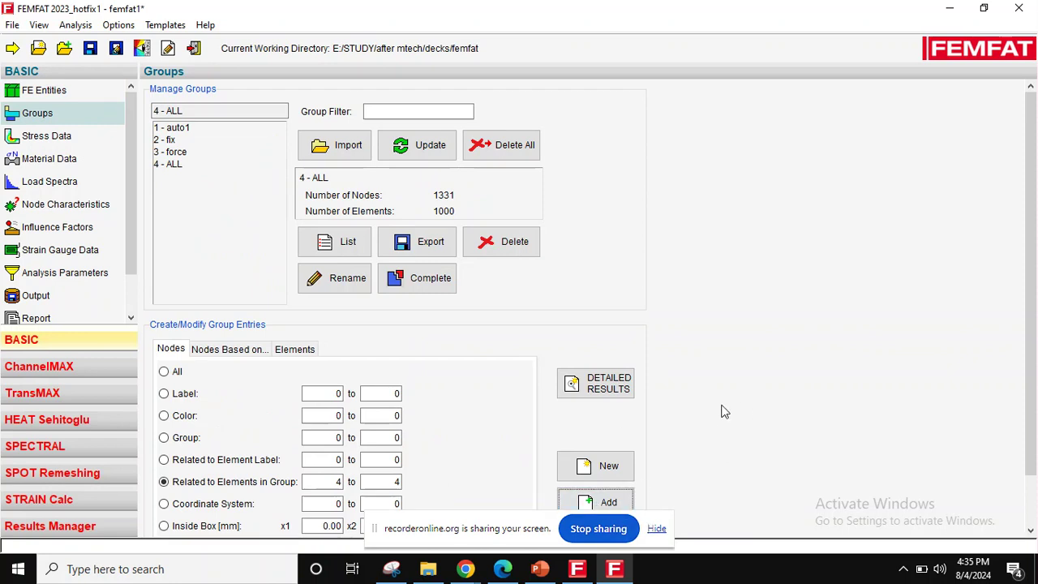
Step: Set the stress data type to Upper/Lower and load deck_With_pos_load_upd.odb as the upper stress data set
click(50, 139)
click(184, 135)
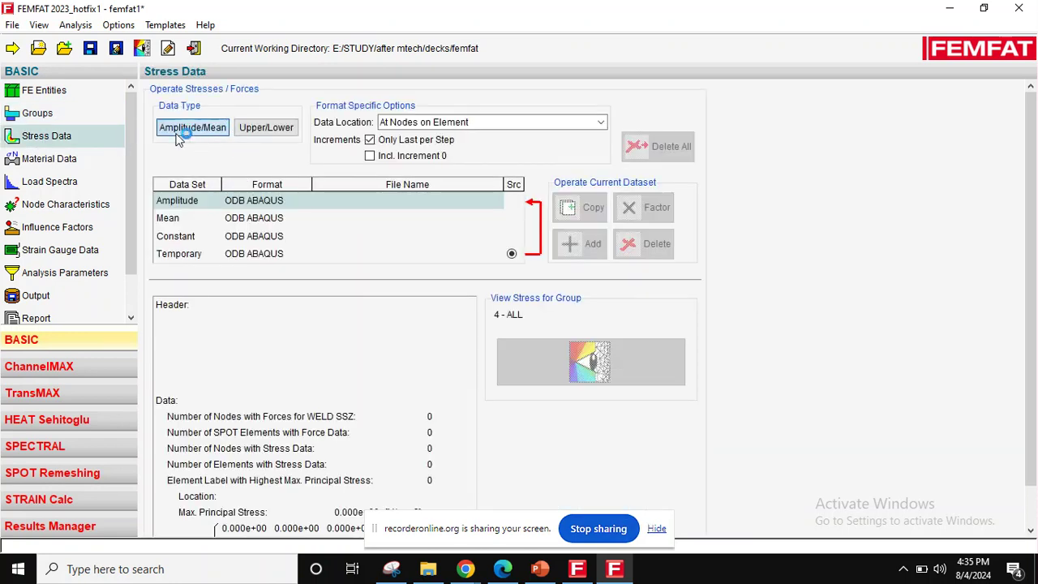
click(248, 133)
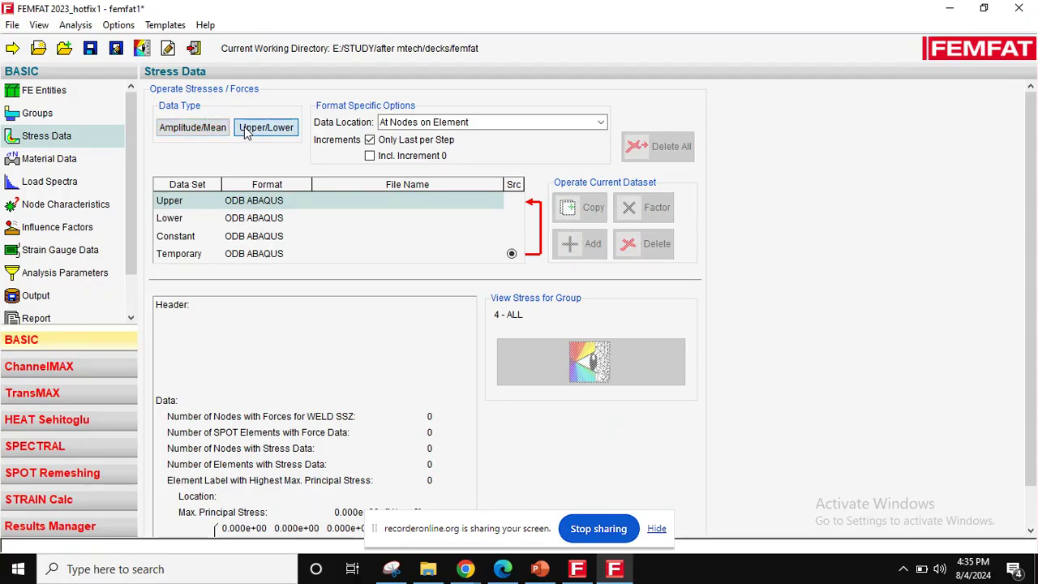
click(442, 205)
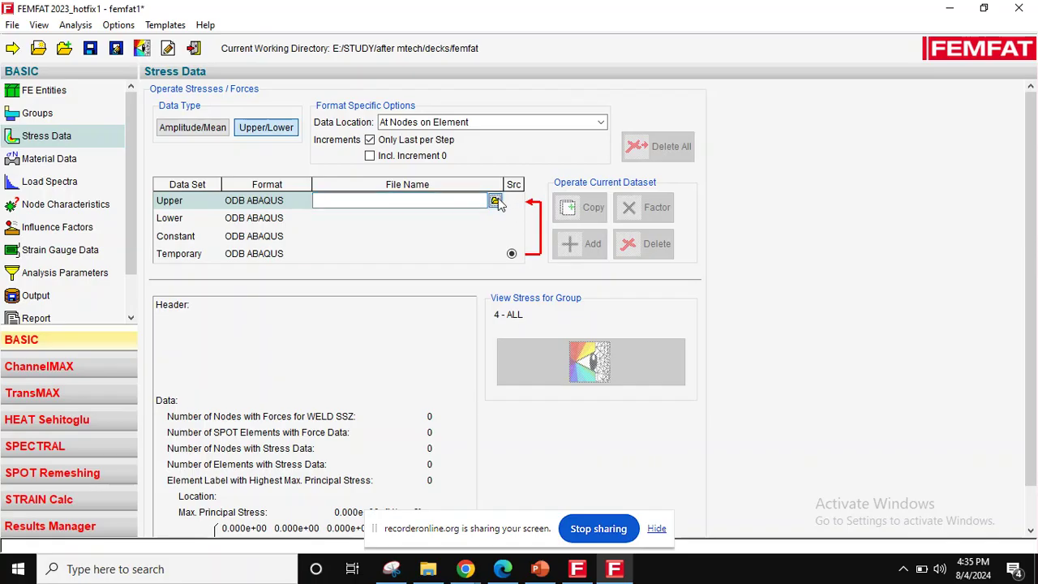
click(495, 200)
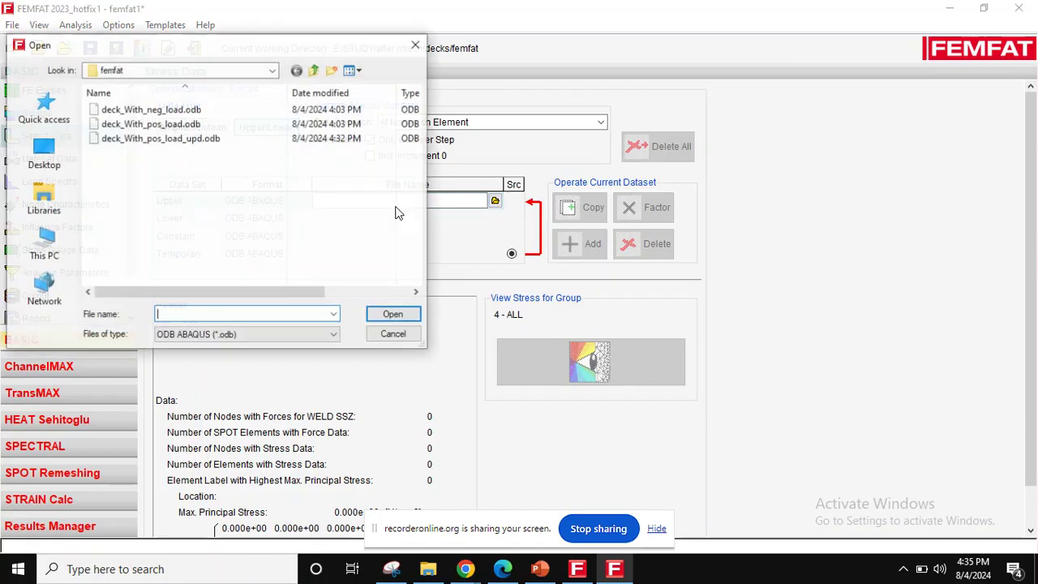
click(178, 140)
double_click(177, 140)
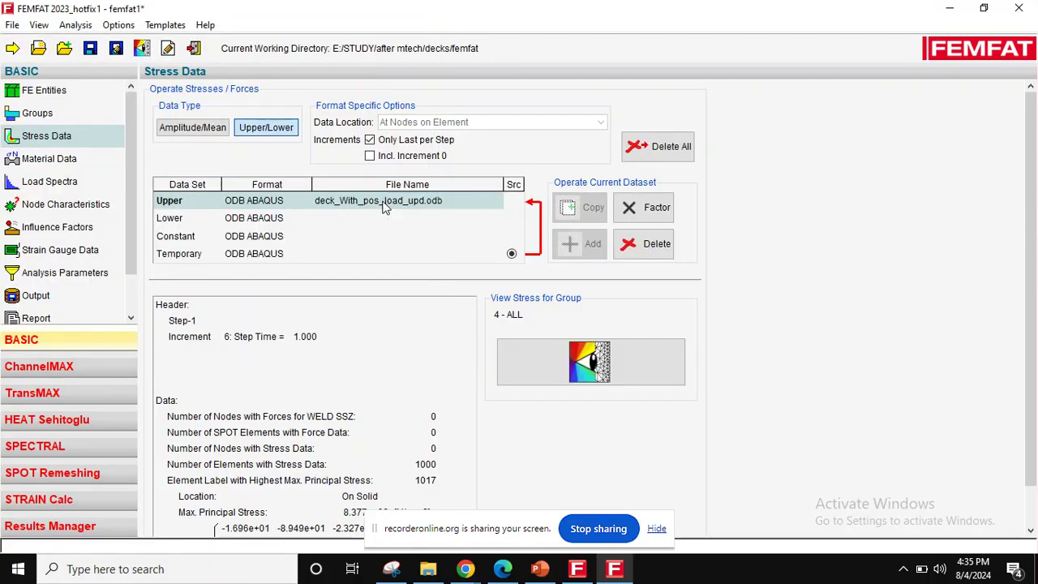
Step: Load deck_With_neg_load.odb as the lower stress data set
scroll(1029, 381, down, 2)
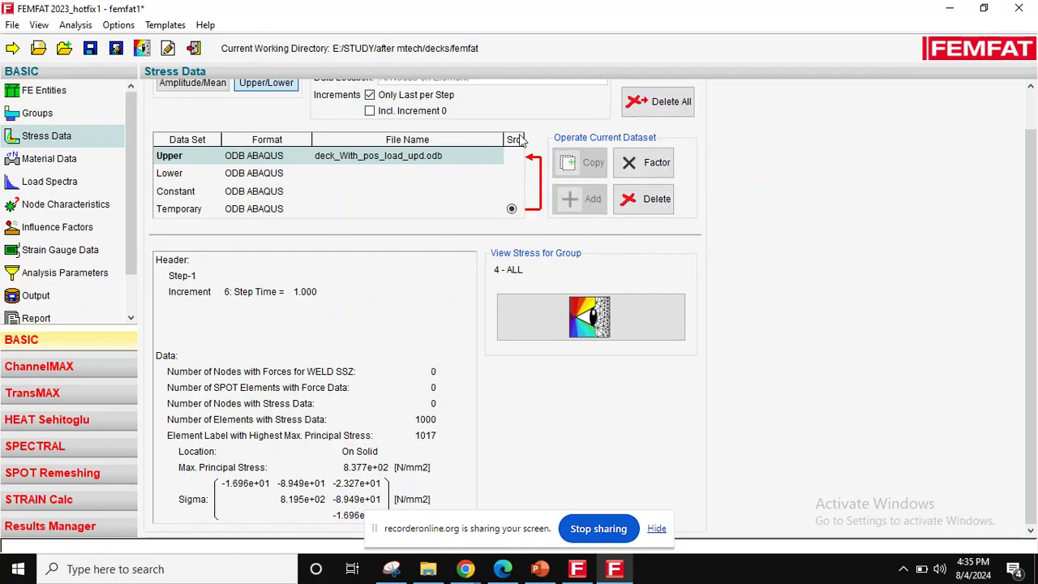
click(458, 172)
click(494, 172)
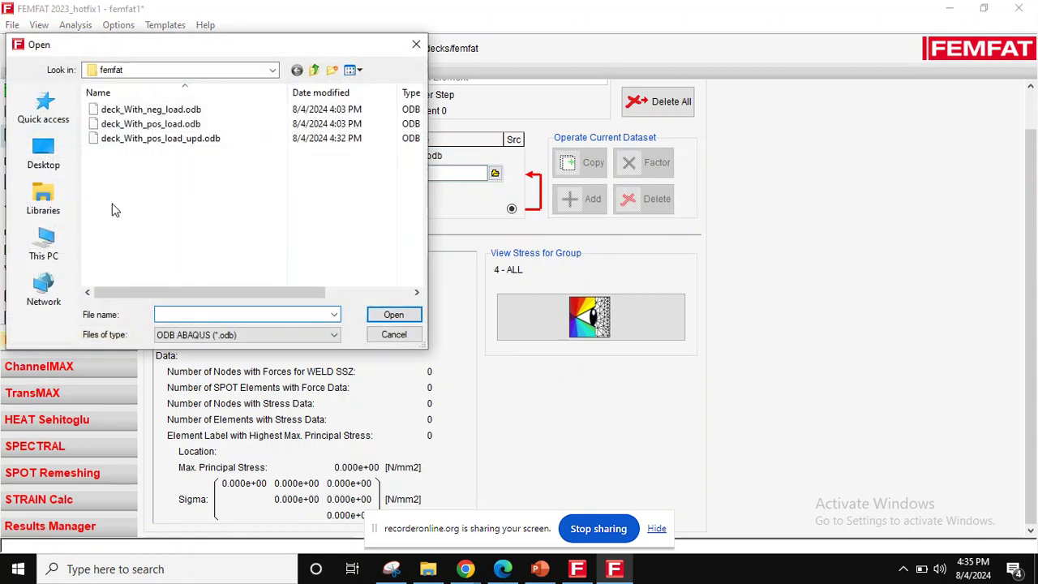
double_click(159, 114)
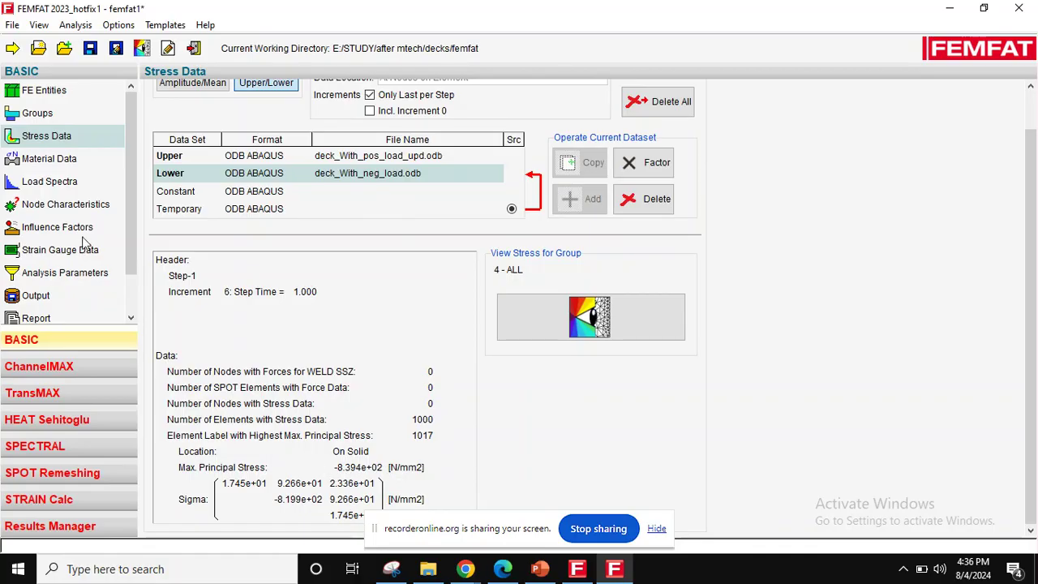
Step: Create a new material named steel with material label 1
click(50, 160)
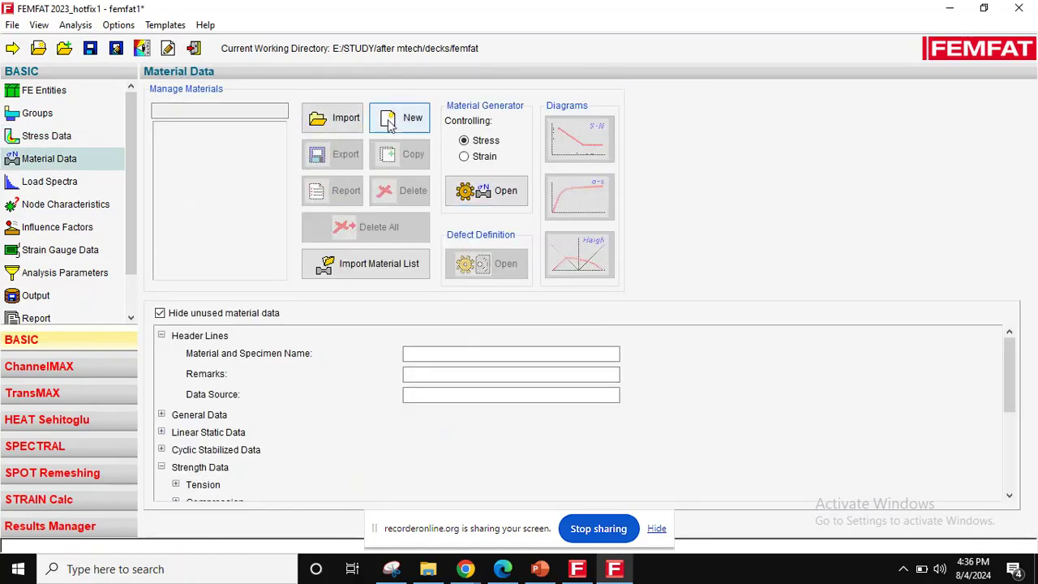
click(390, 121)
click(527, 286)
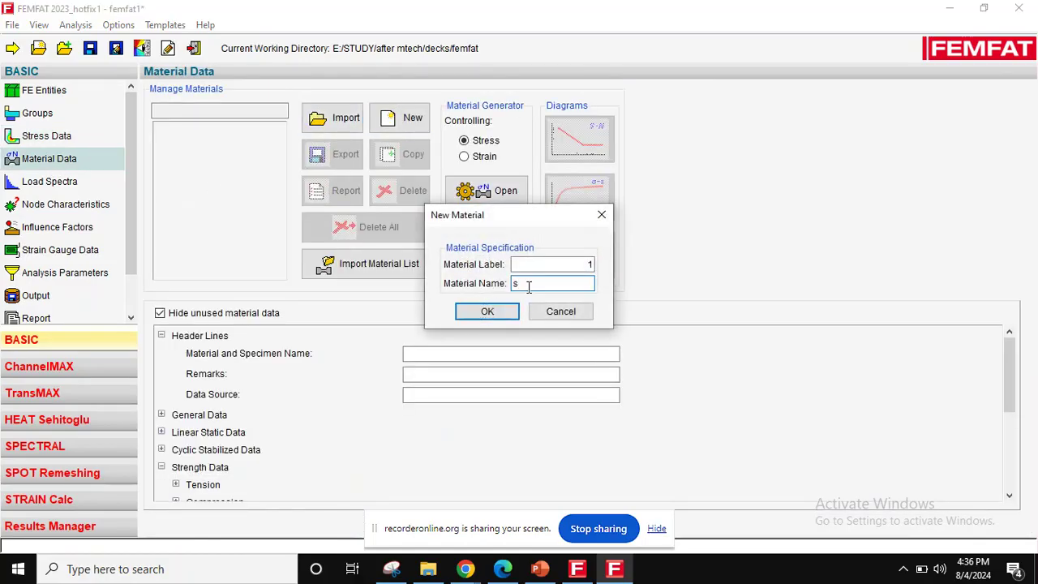
text(steel)
click(491, 311)
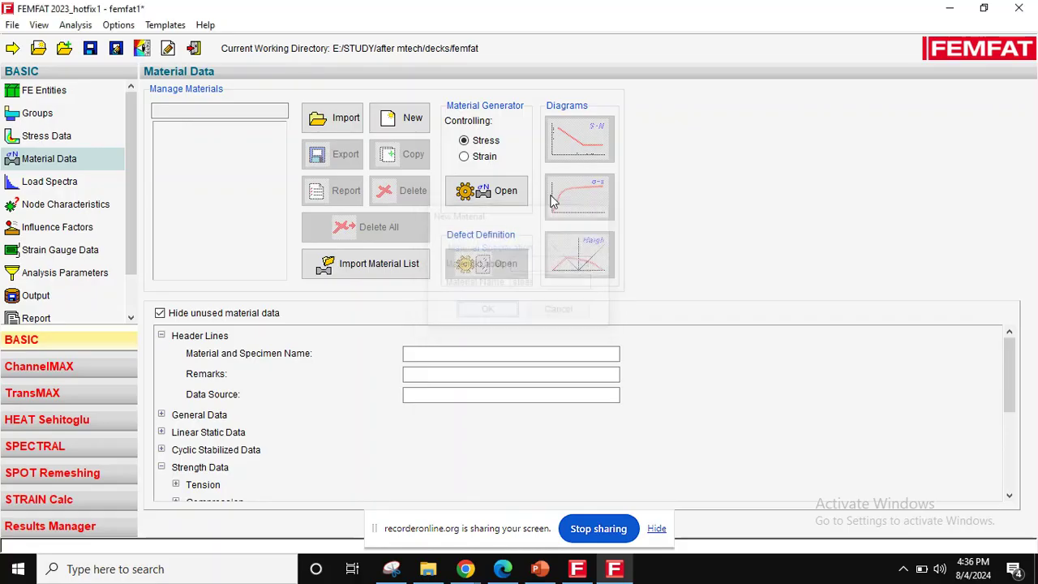
Step: Generate the steel's stress-controlled material data as a general structural carbon steel with a tensile ultimate strength of 340 N/mm2
click(491, 192)
click(471, 134)
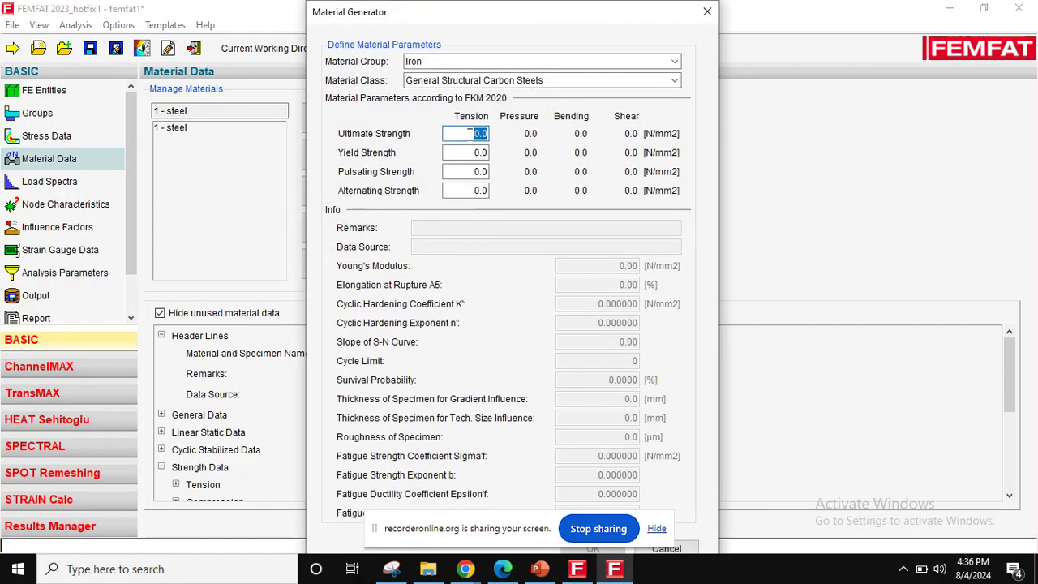
text(340)
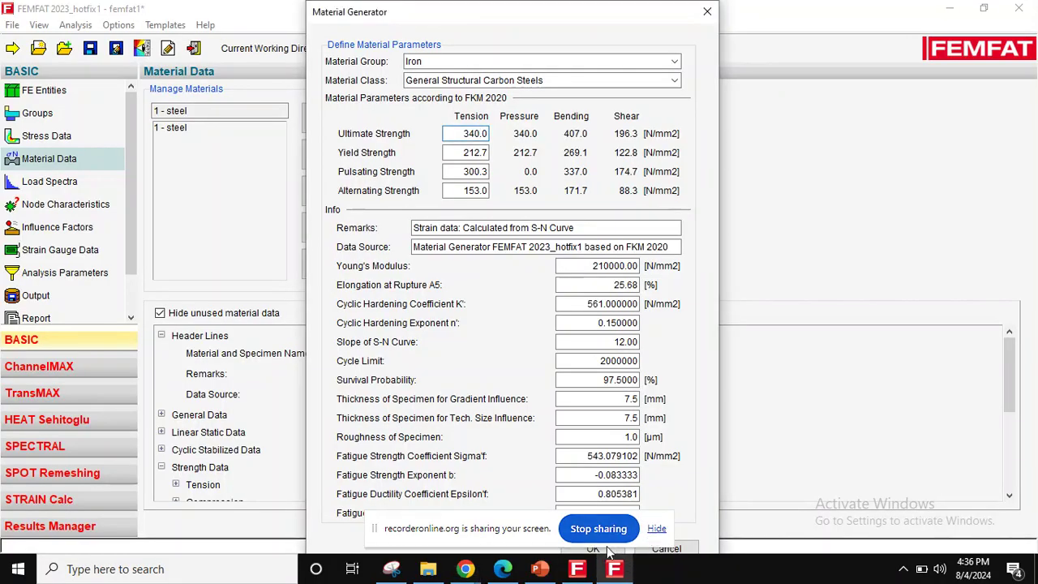
click(657, 528)
click(596, 548)
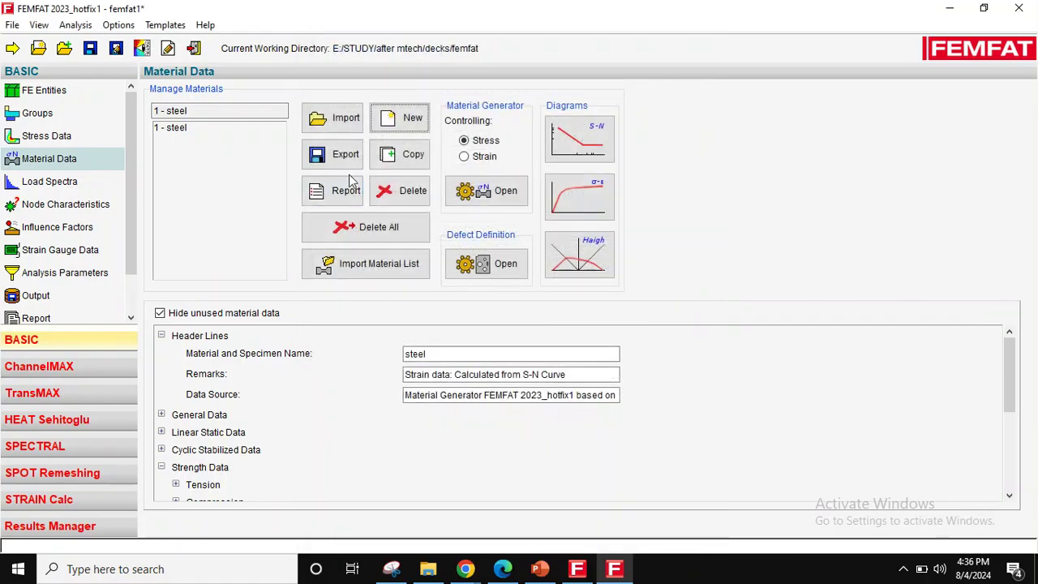
Step: Create a new general load spectrum and set its total number of steps to 1
click(61, 185)
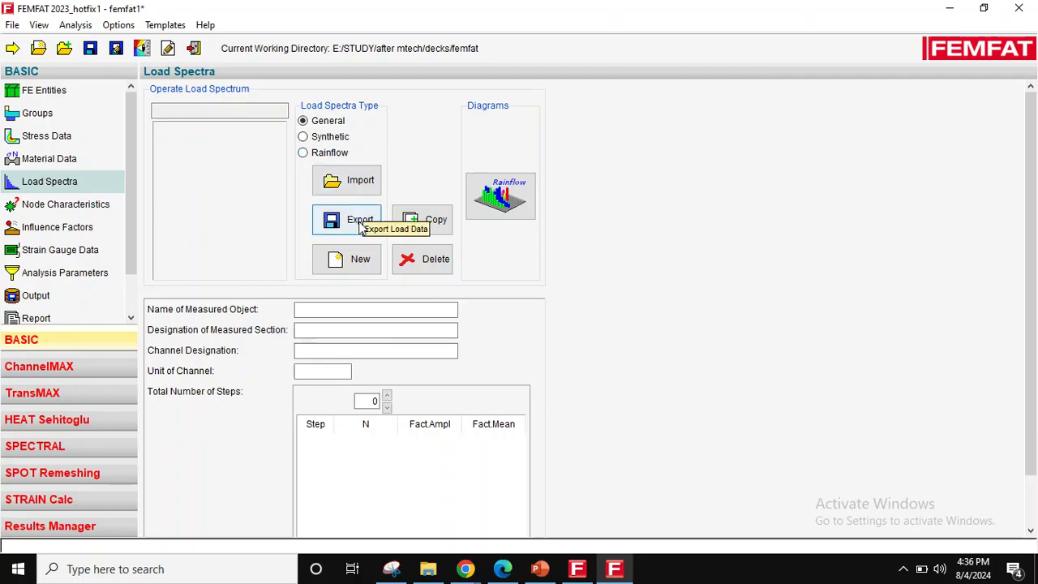
click(377, 270)
click(508, 341)
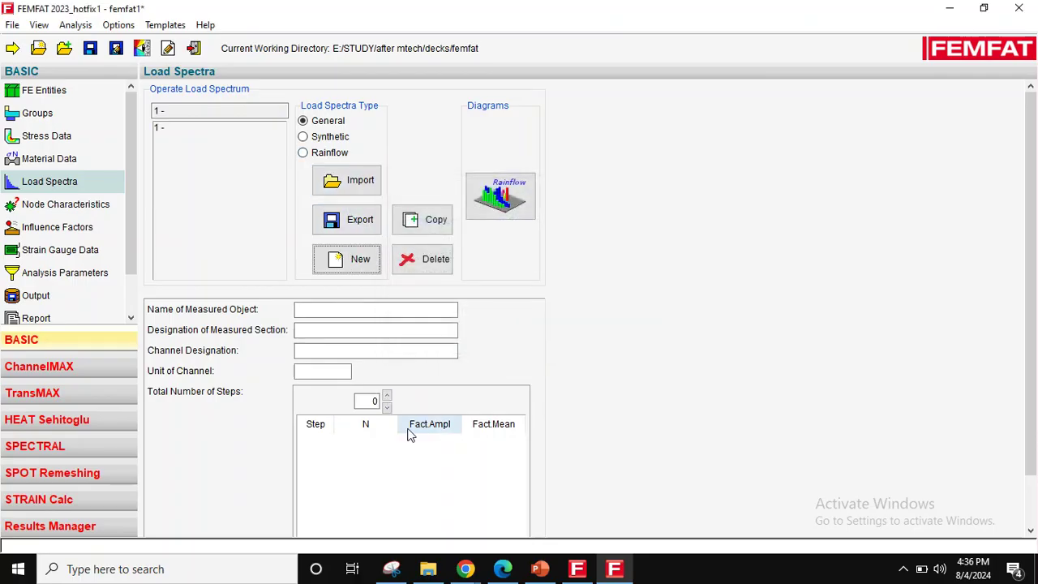
click(387, 397)
click(359, 439)
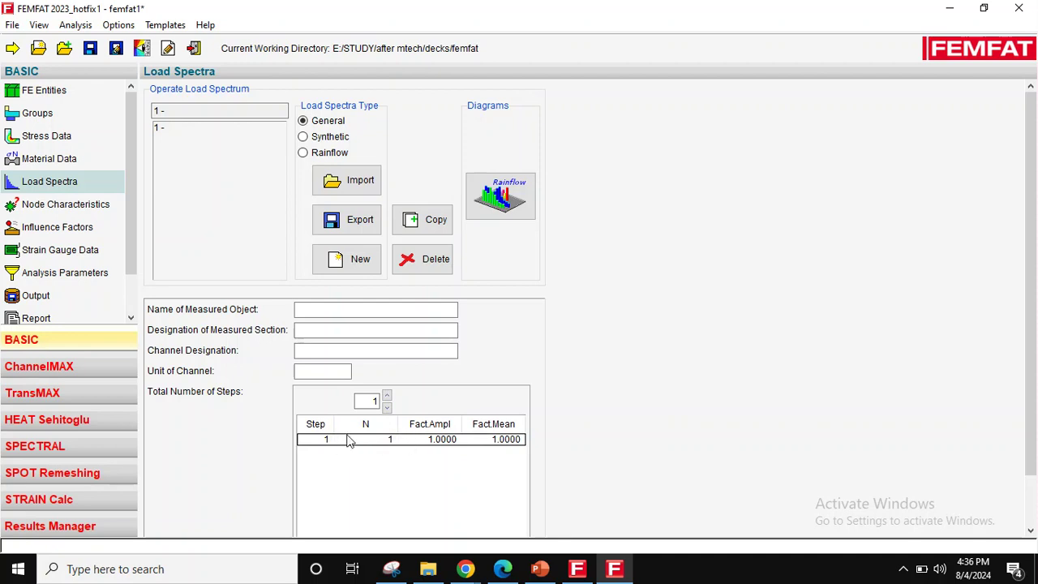
click(159, 273)
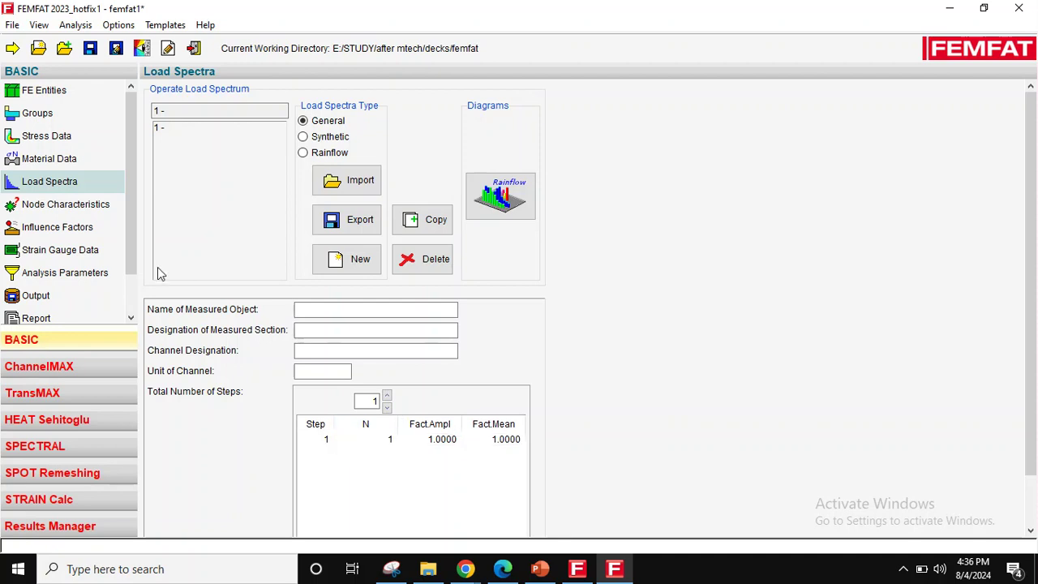
click(405, 440)
Step: Assign the material 1 - steel and the Smoothed (= 60 µm) surface roughness to the nodes of group 4 - ALL
click(64, 205)
click(178, 164)
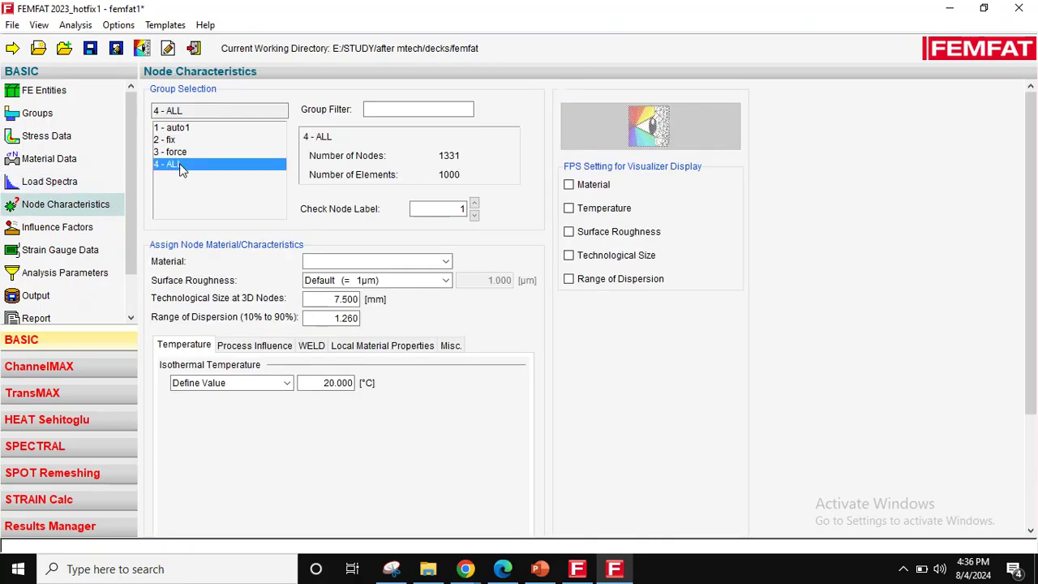
click(389, 259)
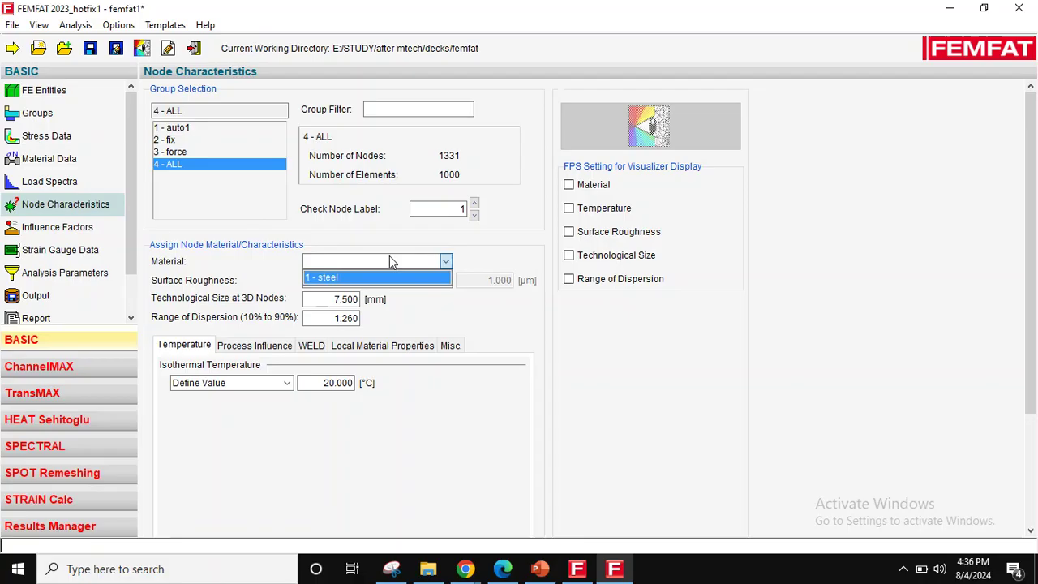
click(339, 277)
click(340, 281)
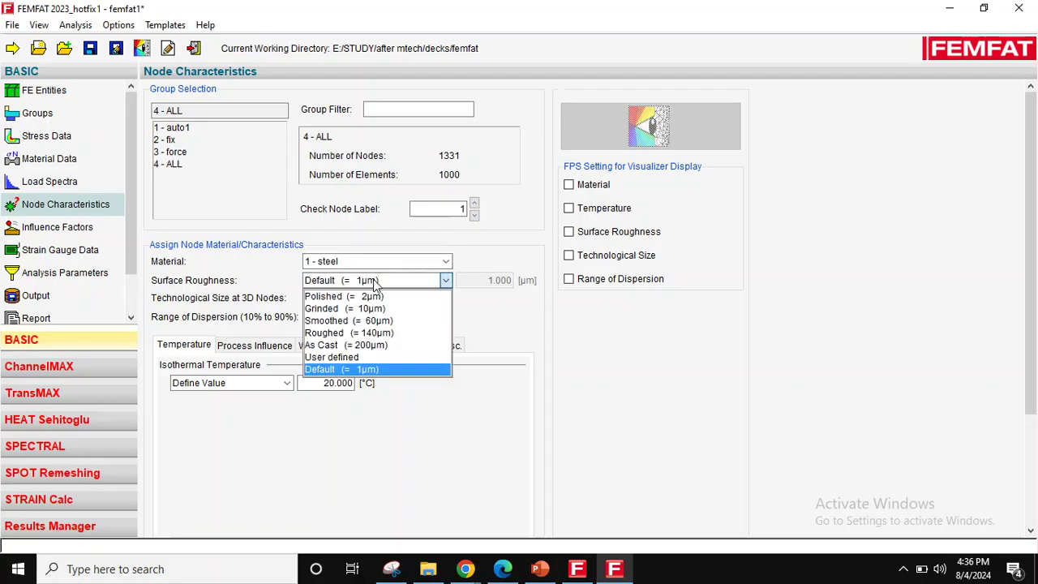
click(373, 321)
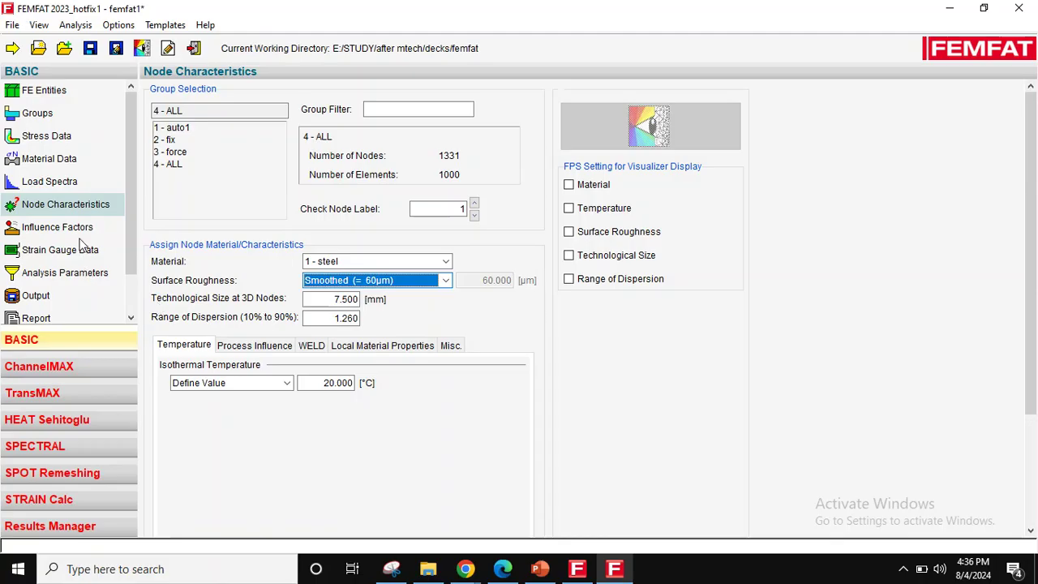
Step: Enable the surface roughness, technological size and statistical influence factors, and set the stress rearrangement to Mean+Amp: Unfavorable Sequence Influence
click(57, 227)
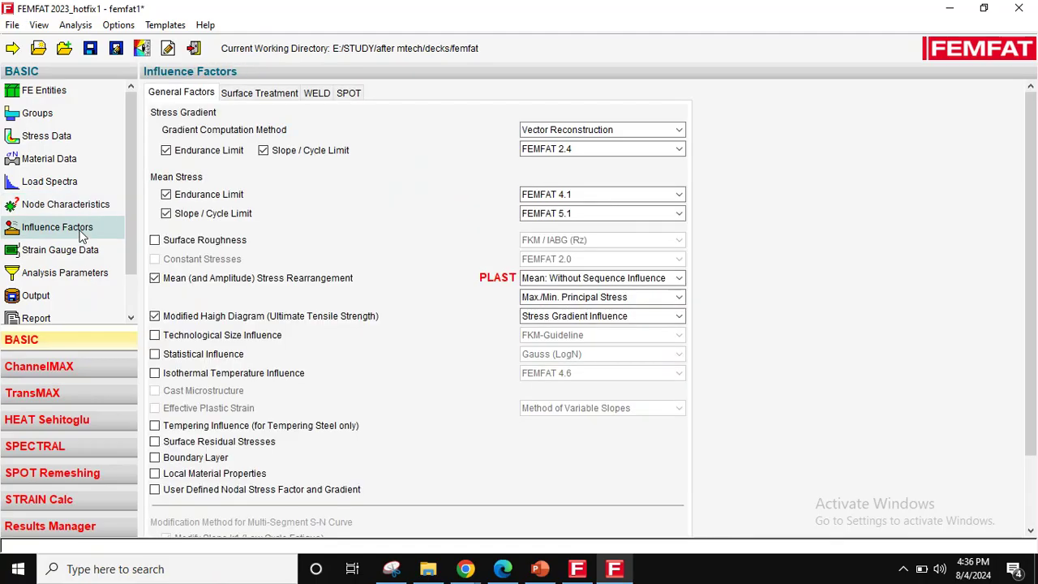
click(202, 243)
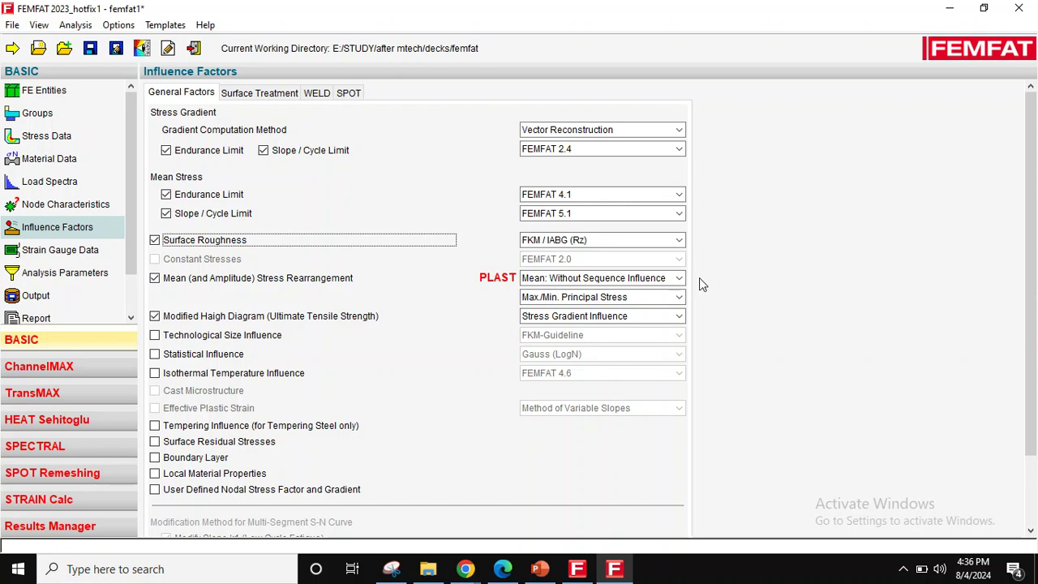
click(679, 278)
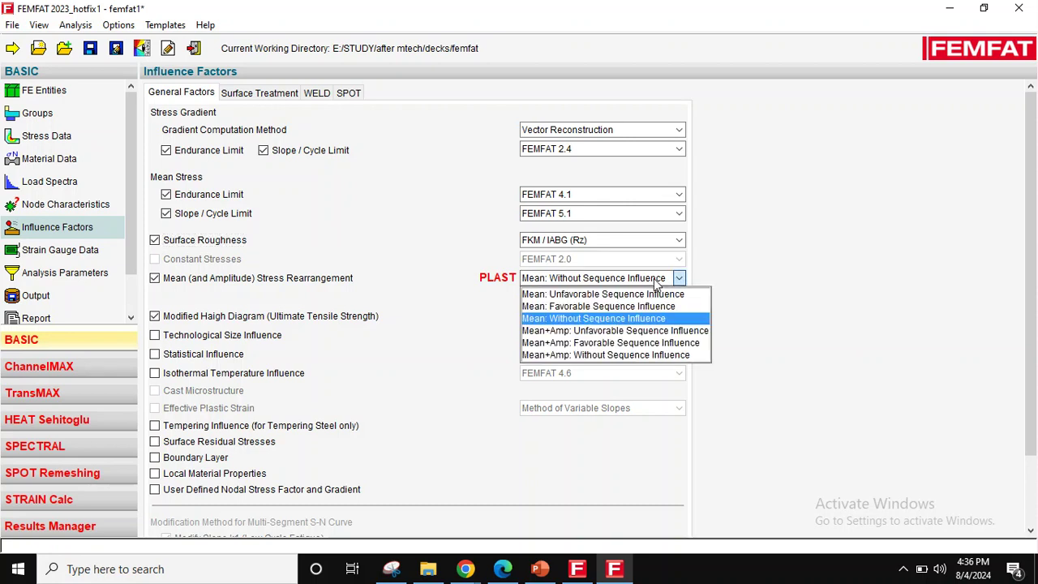
click(576, 330)
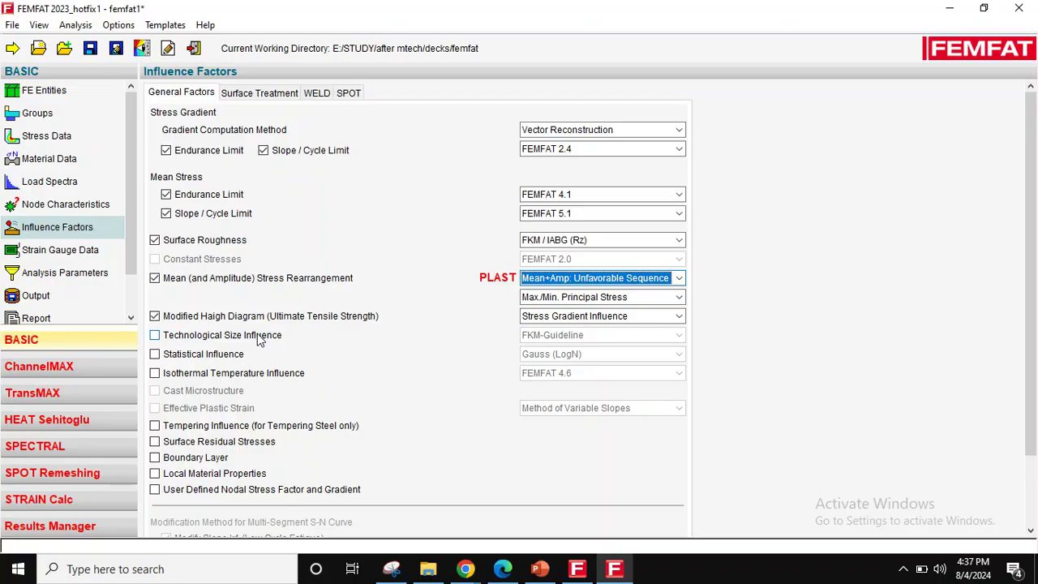
click(213, 354)
Step: Keep MINER Modified as the damage analysis target and set the analysis filter type to Absolute Stress Limit [N/mm2]
click(92, 250)
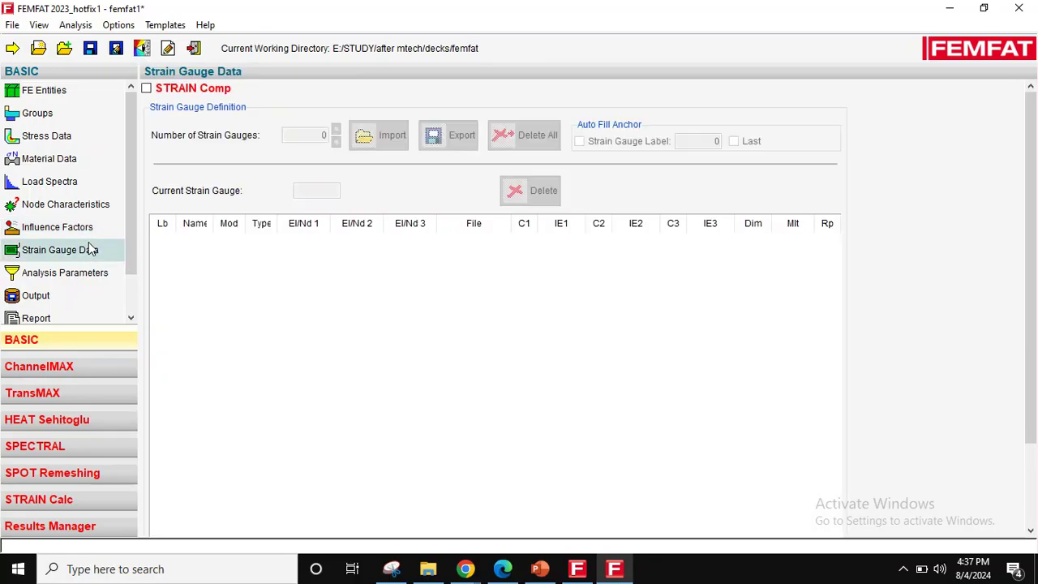
click(95, 277)
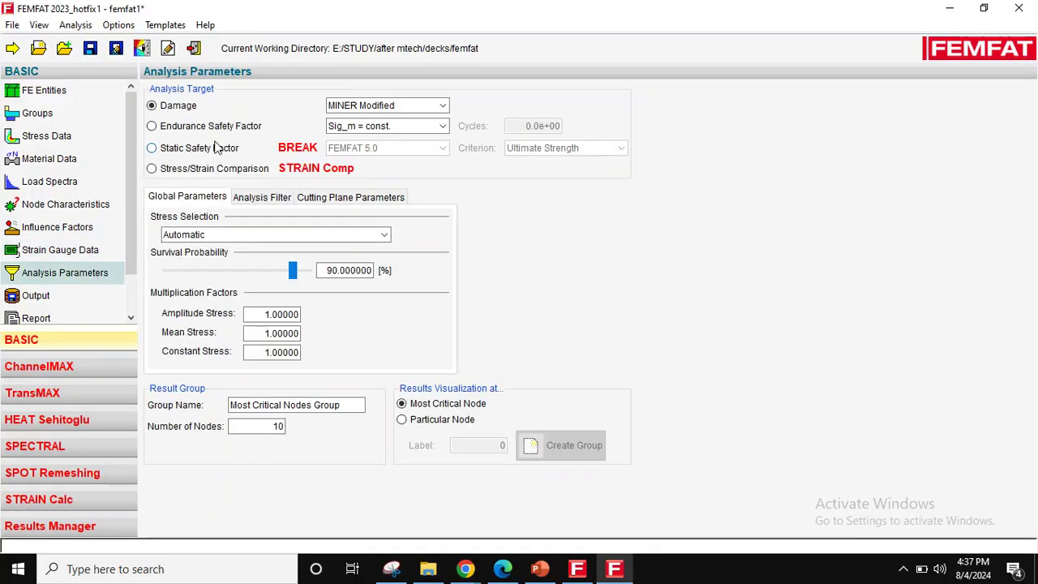
click(354, 106)
click(354, 106)
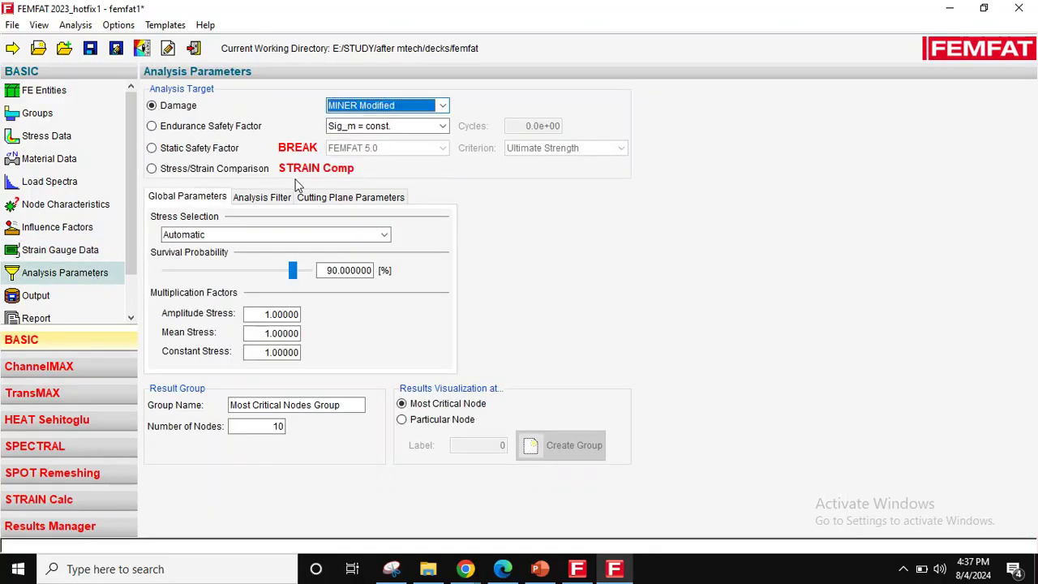
click(267, 198)
click(261, 250)
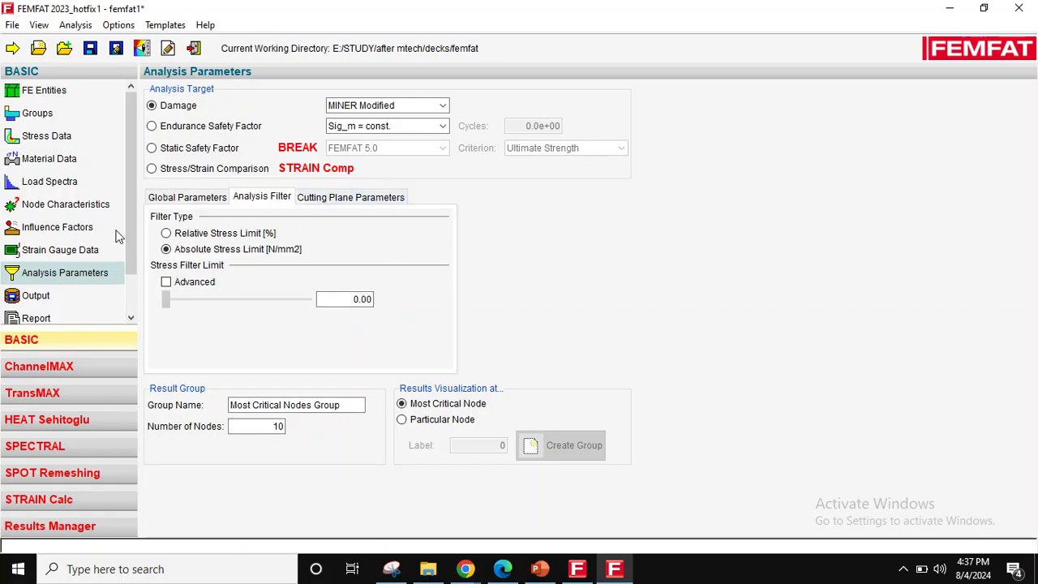
Step: Use HyperMesh Result as the format of the DMA output file femfat1.dma
click(62, 296)
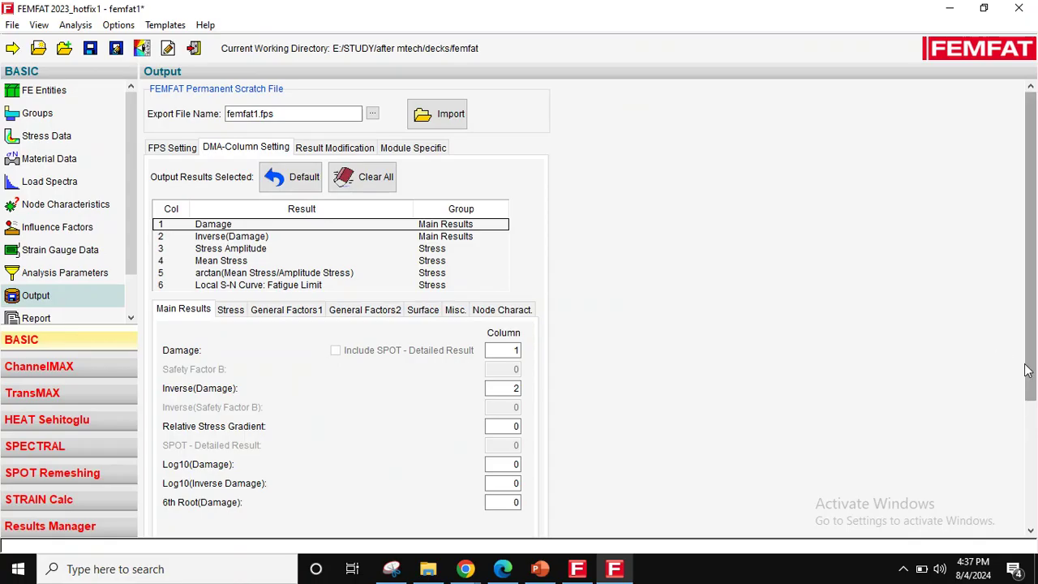
drag(1029, 345, 1012, 543)
click(294, 456)
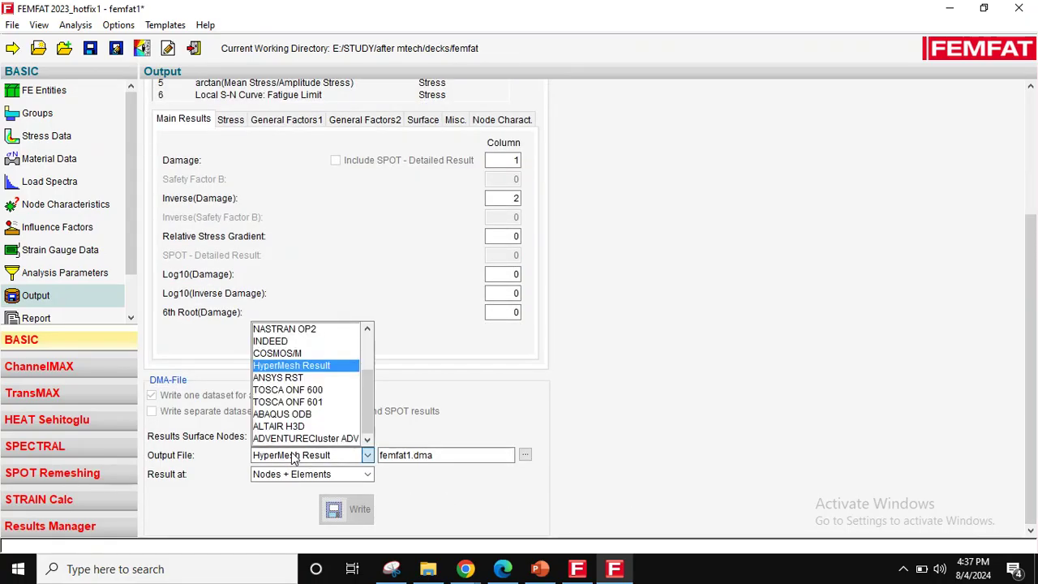
click(295, 456)
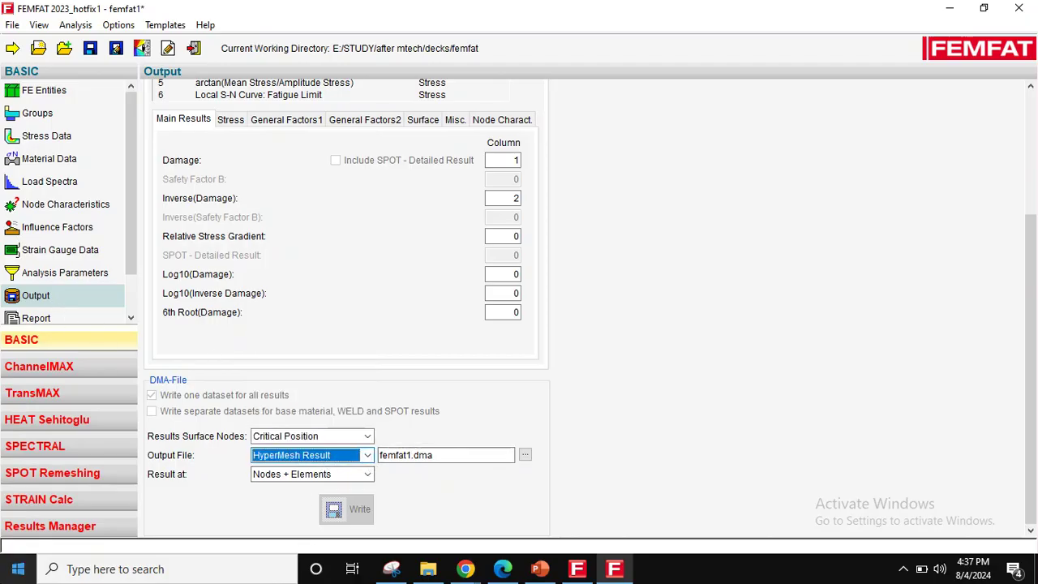
click(18, 568)
click(544, 506)
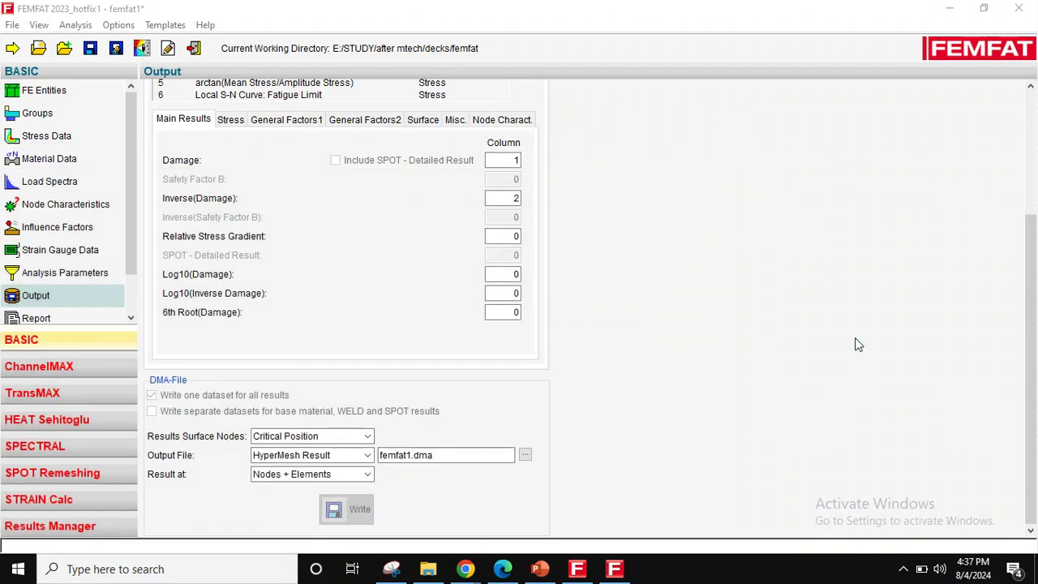
click(809, 330)
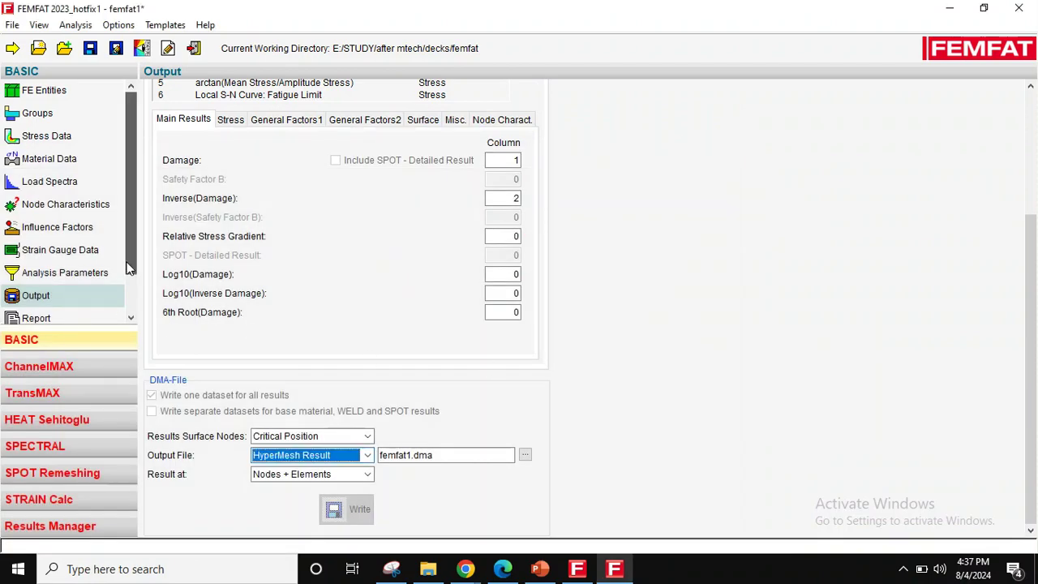
Step: Select group 4 - ALL for the analysis, run the input data check and review its amplitude and mean stress listings
drag(130, 260, 131, 295)
click(37, 290)
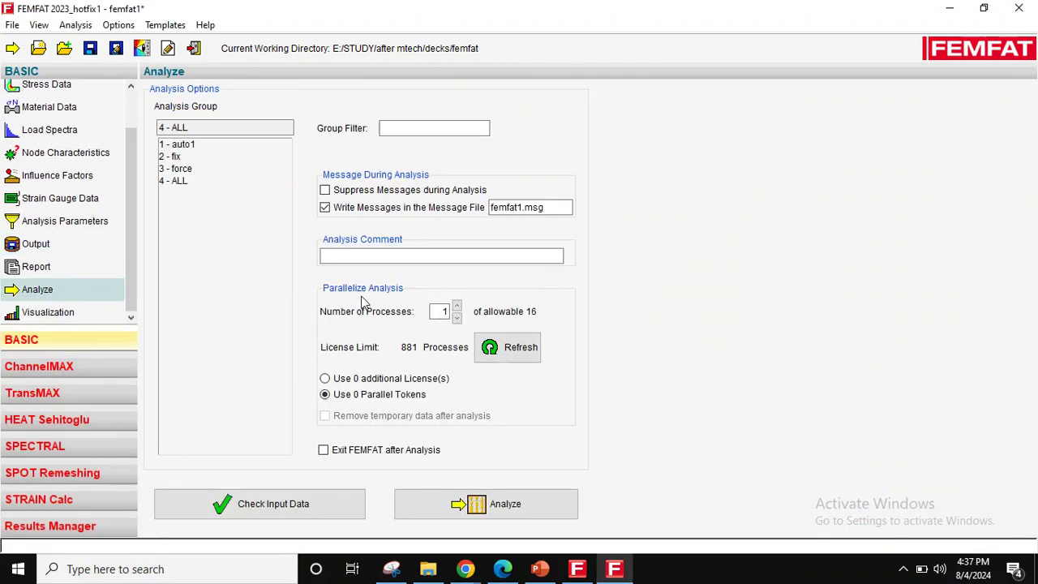
click(202, 183)
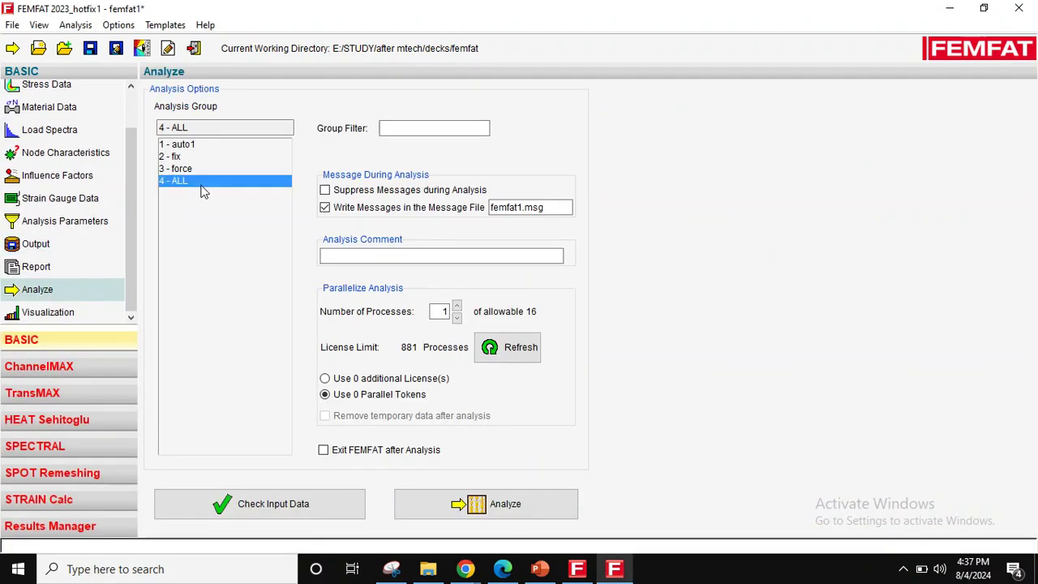
click(322, 500)
scroll(580, 320, down, 8)
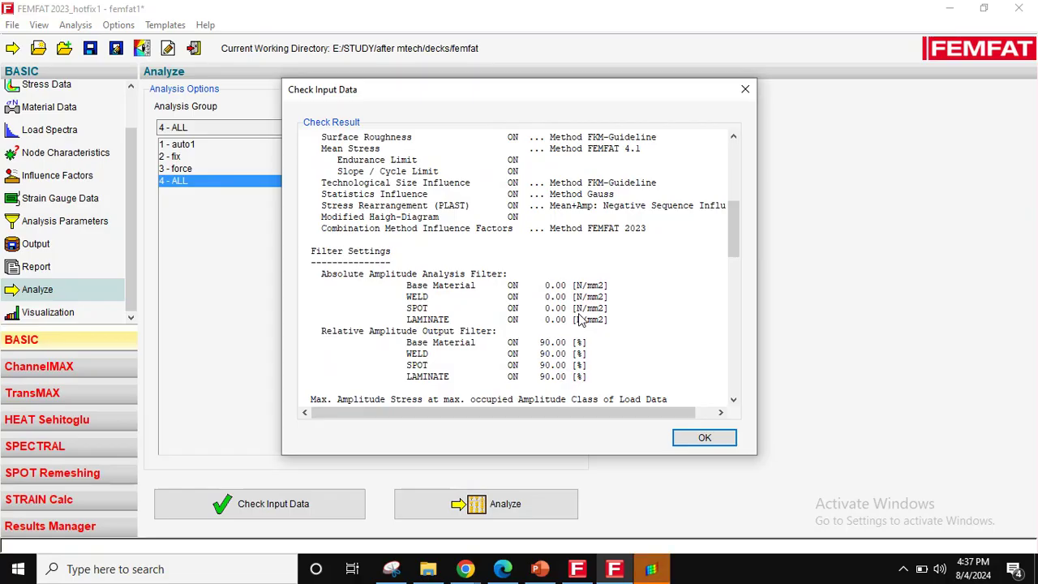
scroll(579, 268, down, 9)
scroll(474, 225, up, 3)
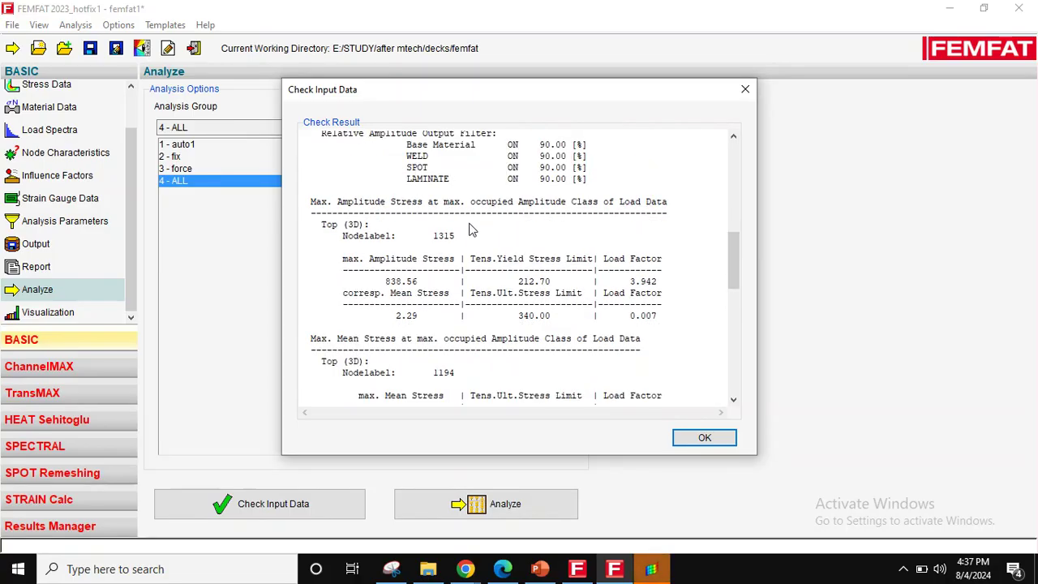
scroll(473, 230, down, 3)
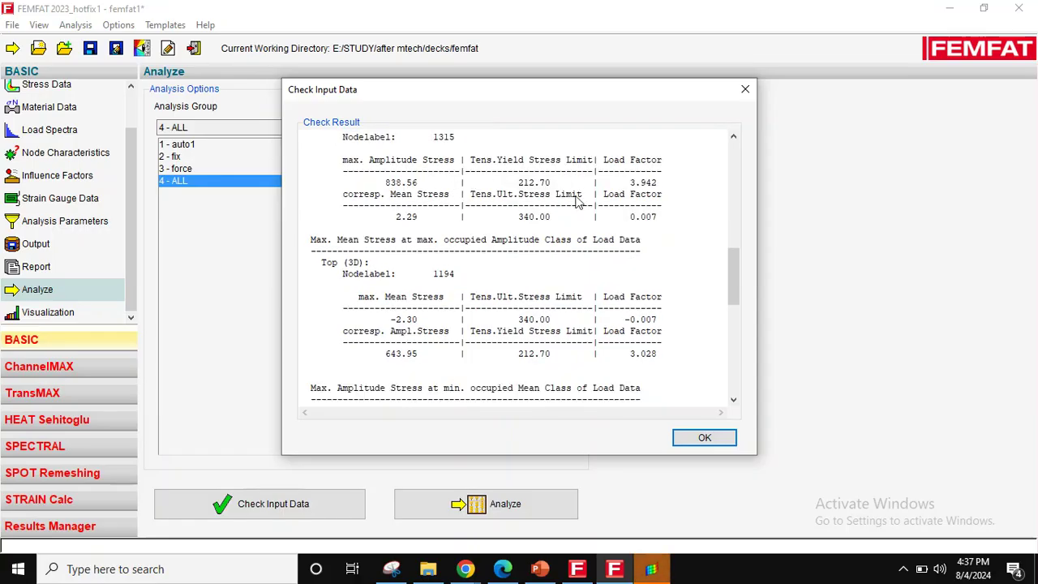
scroll(539, 292, down, 1)
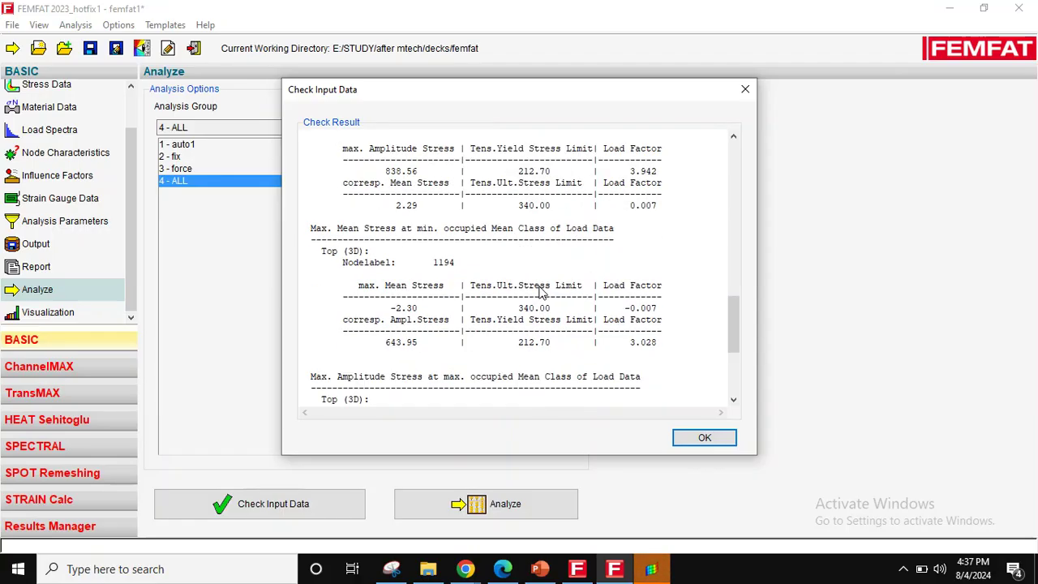
click(699, 441)
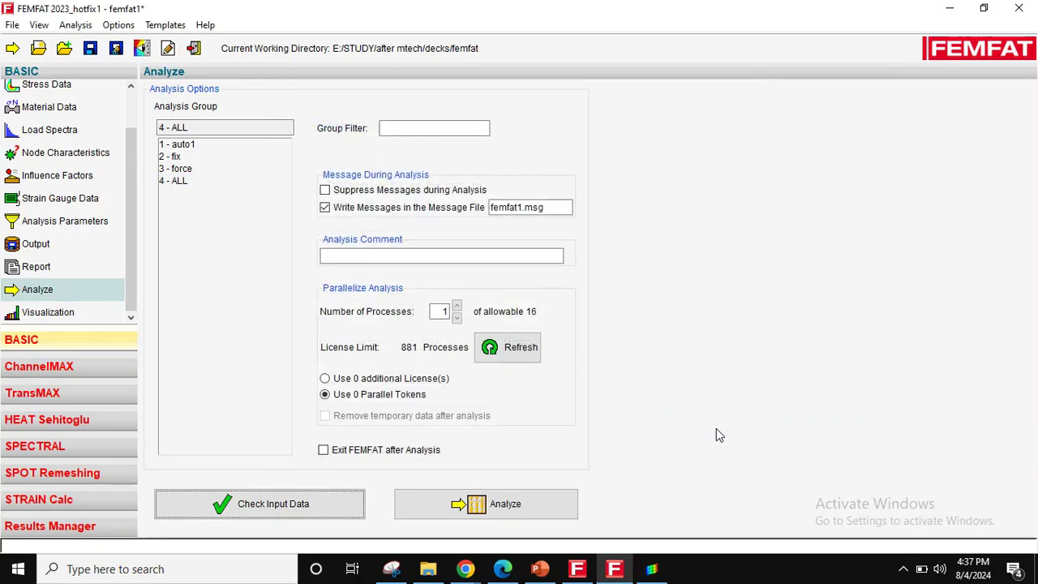
Step: Run the fatigue analysis and close the analysis report
click(497, 509)
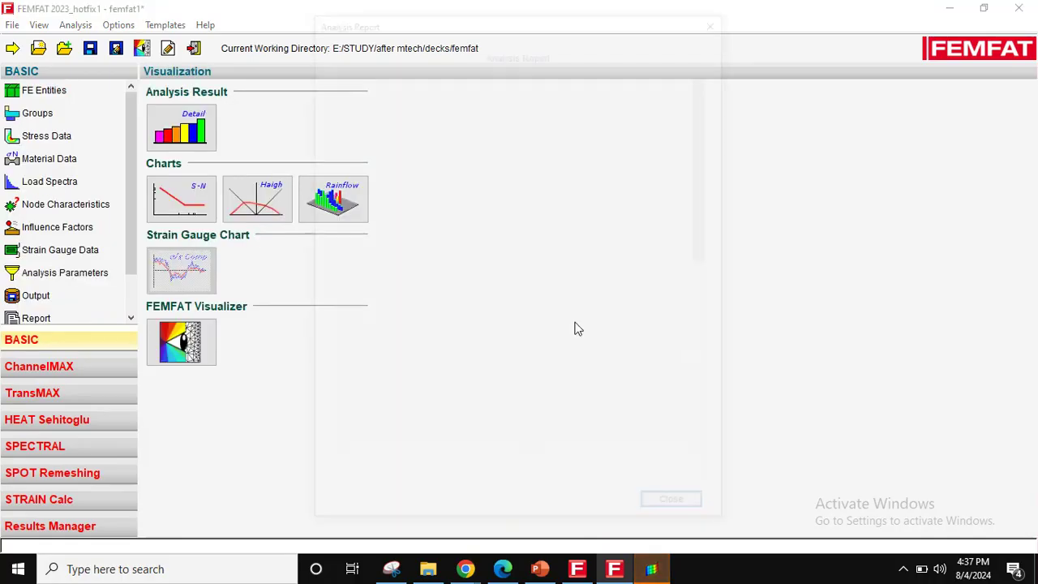
click(663, 494)
Step: Switch to HyperWorks and choose femfat1.dma from the femfat folder as the result file
click(651, 568)
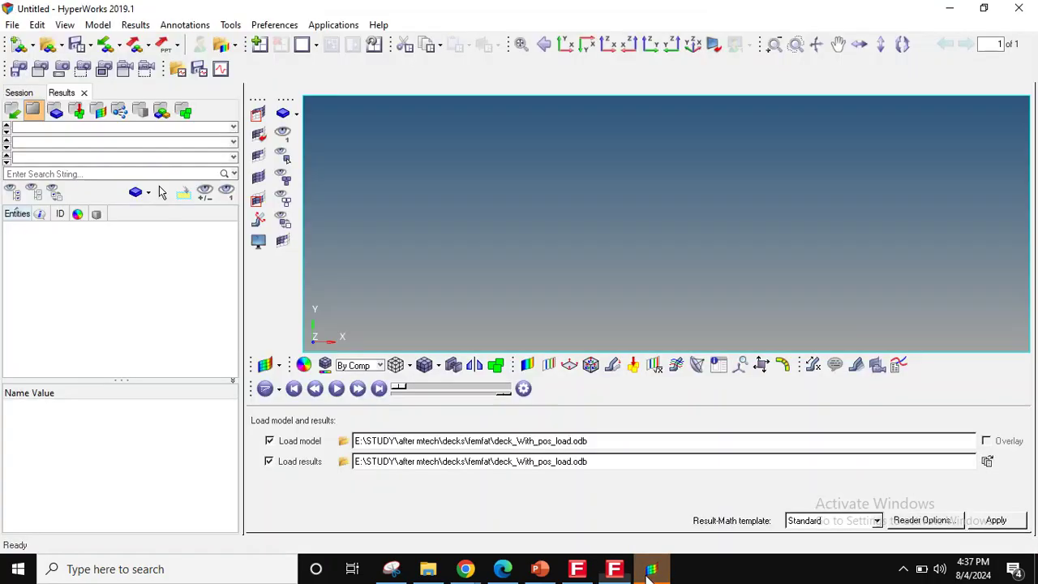
click(343, 440)
scroll(365, 323, down, 1)
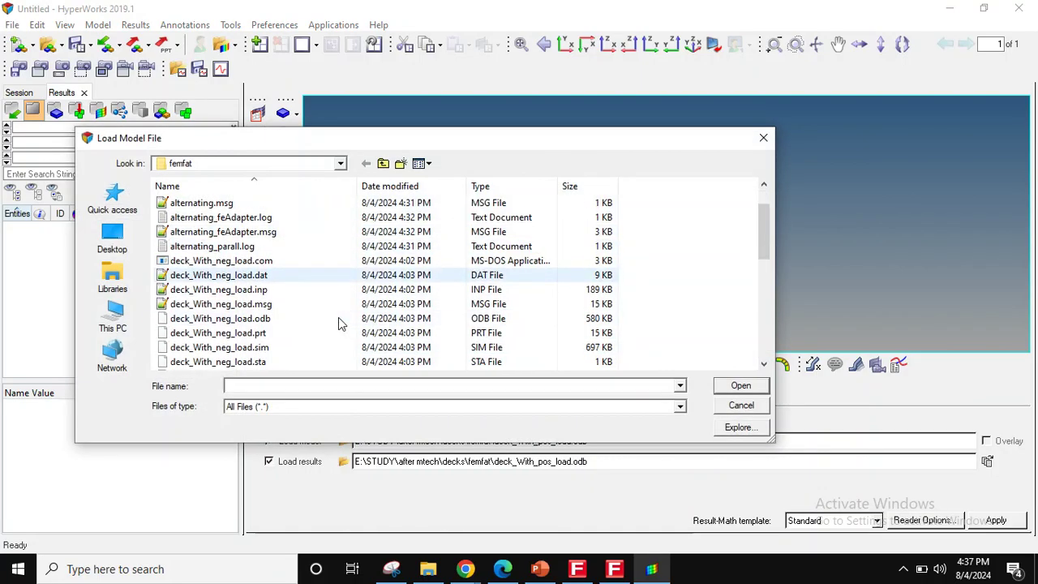
click(748, 407)
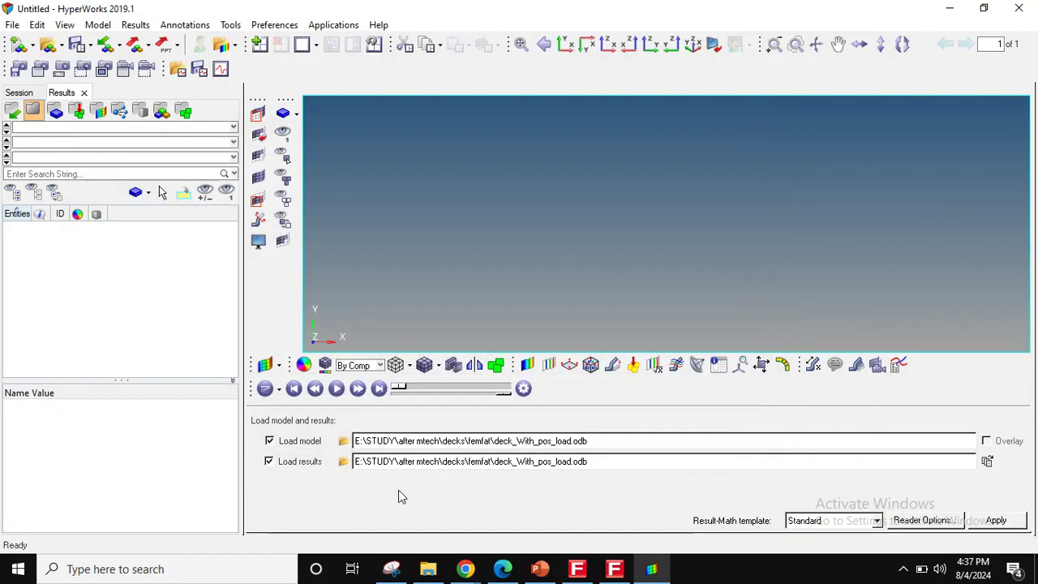
click(342, 465)
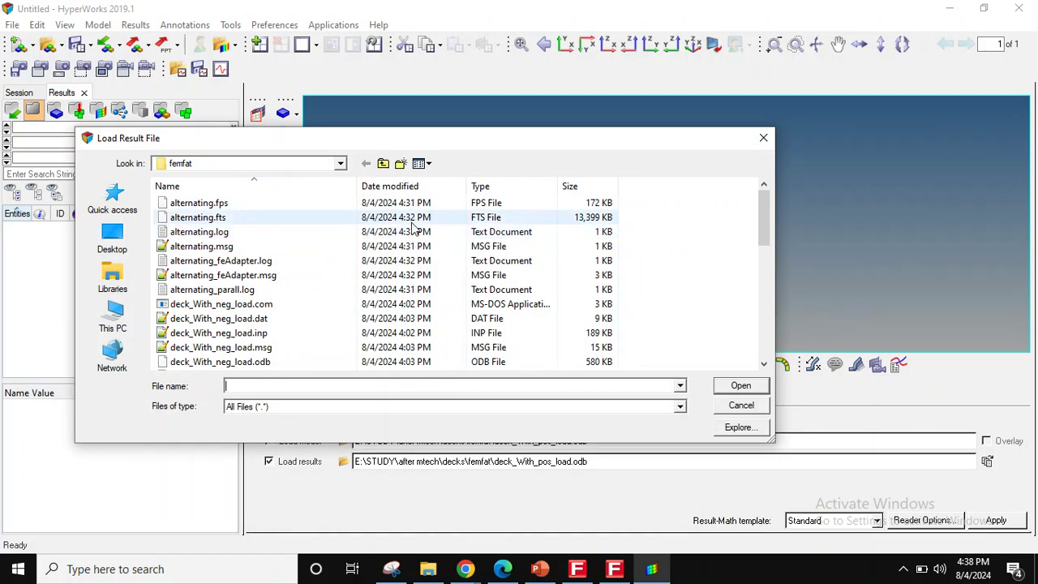
click(409, 187)
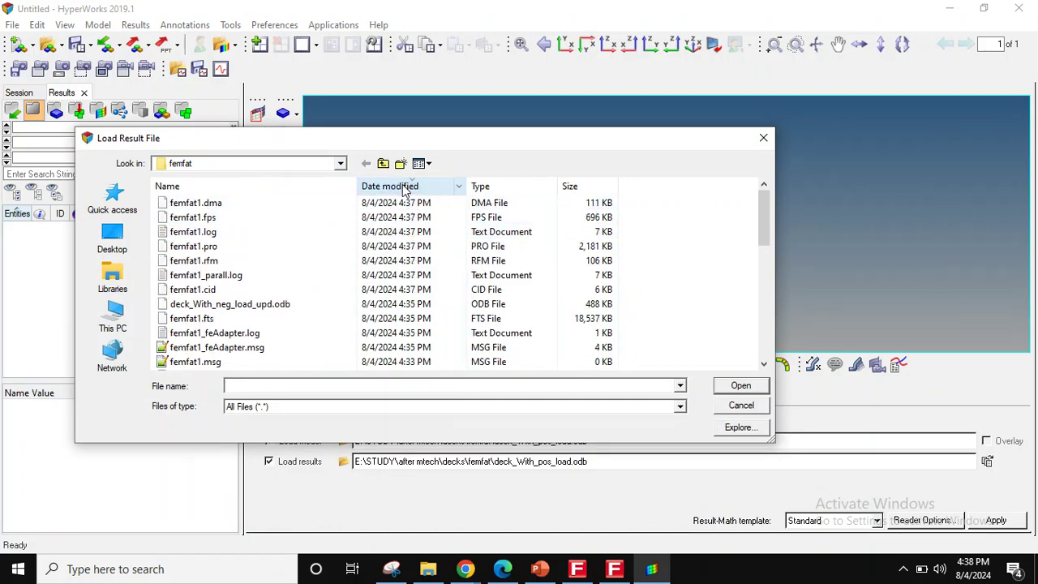
double_click(274, 207)
Step: Change the model path to deck_With_pos_load.inp and try to load it with the femfat1.dma results
click(593, 441)
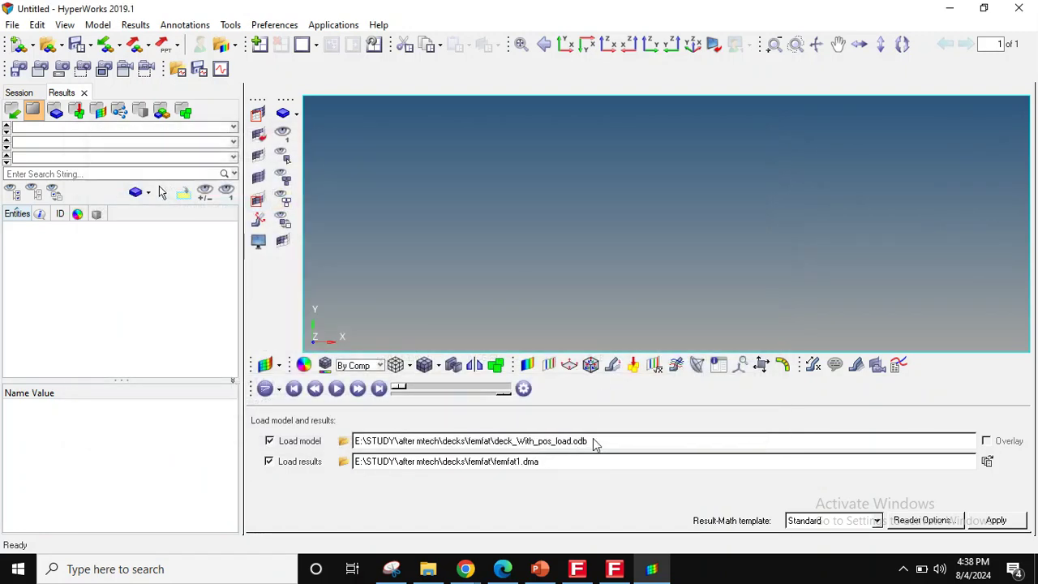
key(BackSpace)
key(BackSpace)
key(BackSpace)
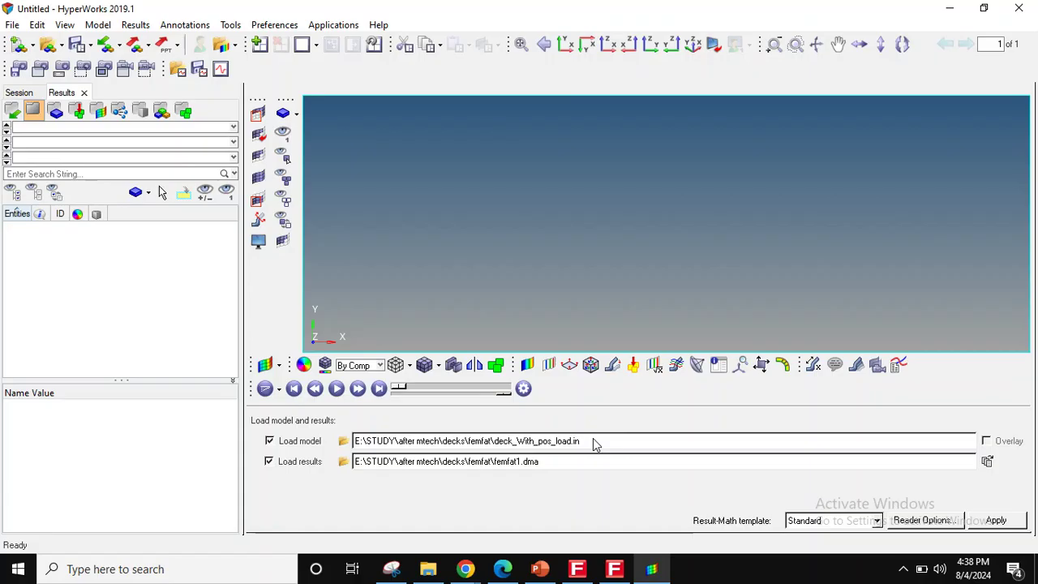
click(996, 520)
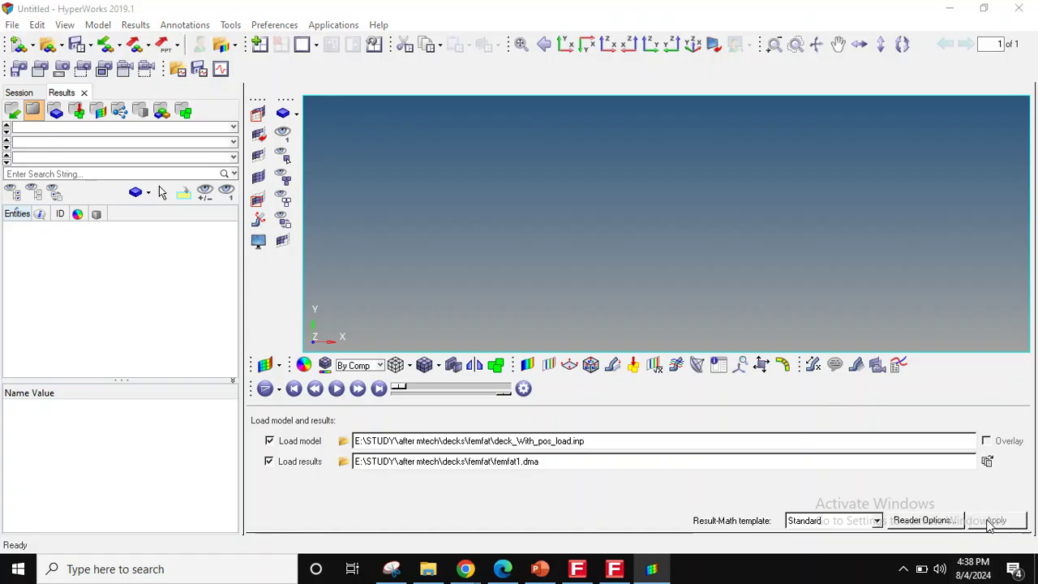
click(565, 338)
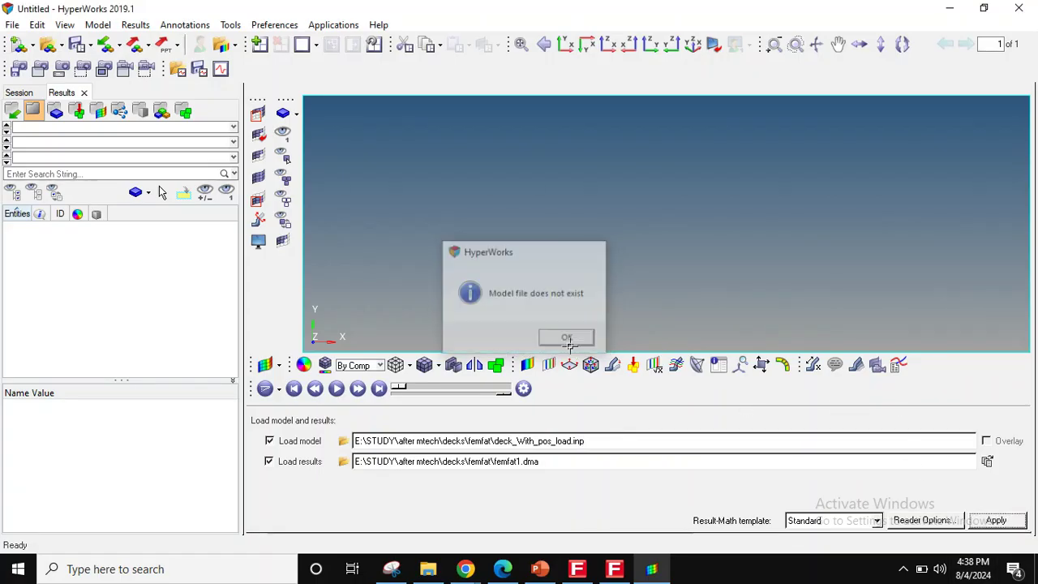
Step: Choose deck_With_postive_load.inp from the femfat folder as the model file to load
click(343, 440)
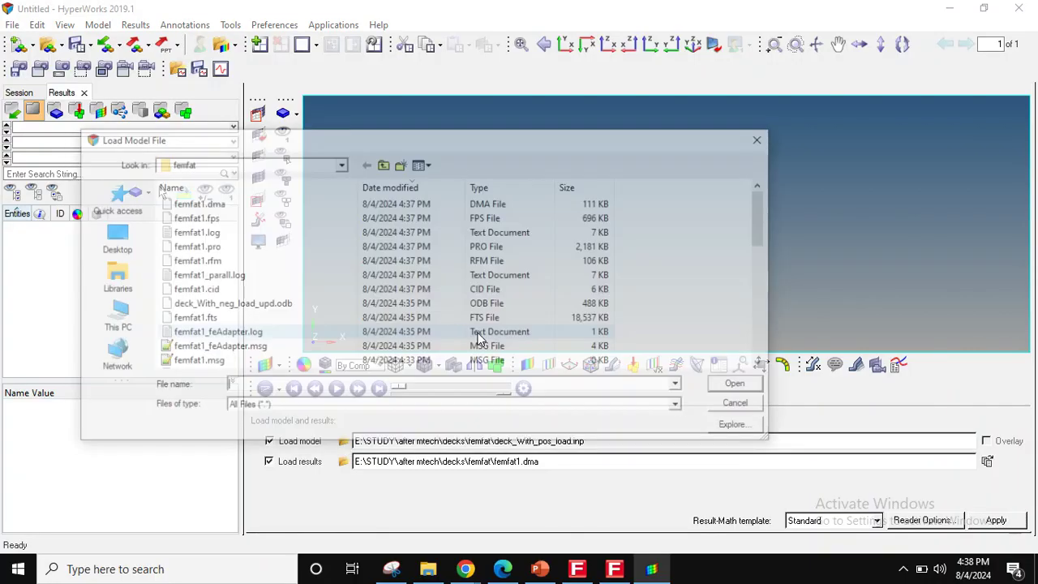
scroll(258, 347, down, 2)
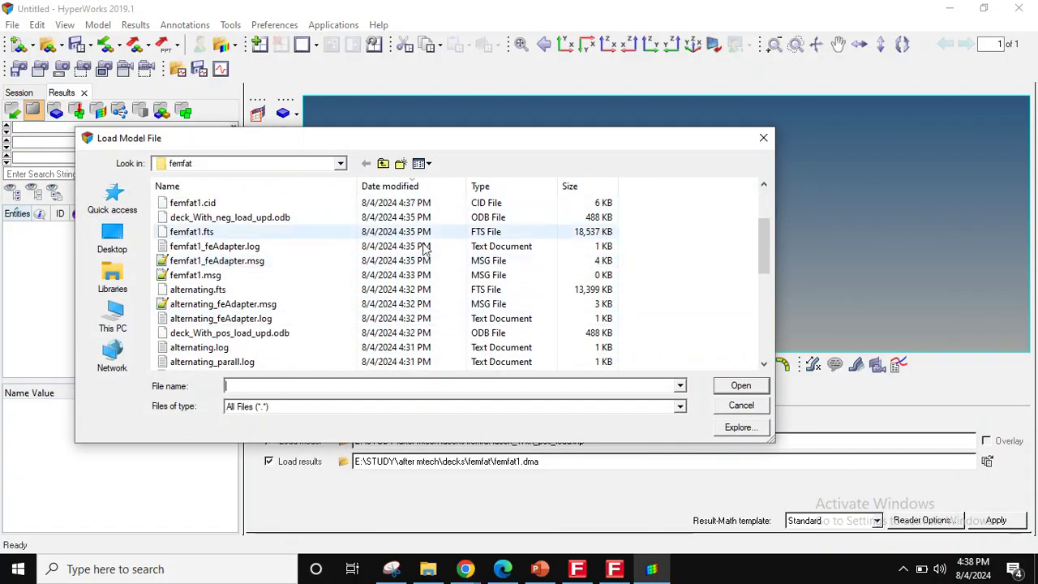
click(509, 185)
scroll(261, 236, down, 3)
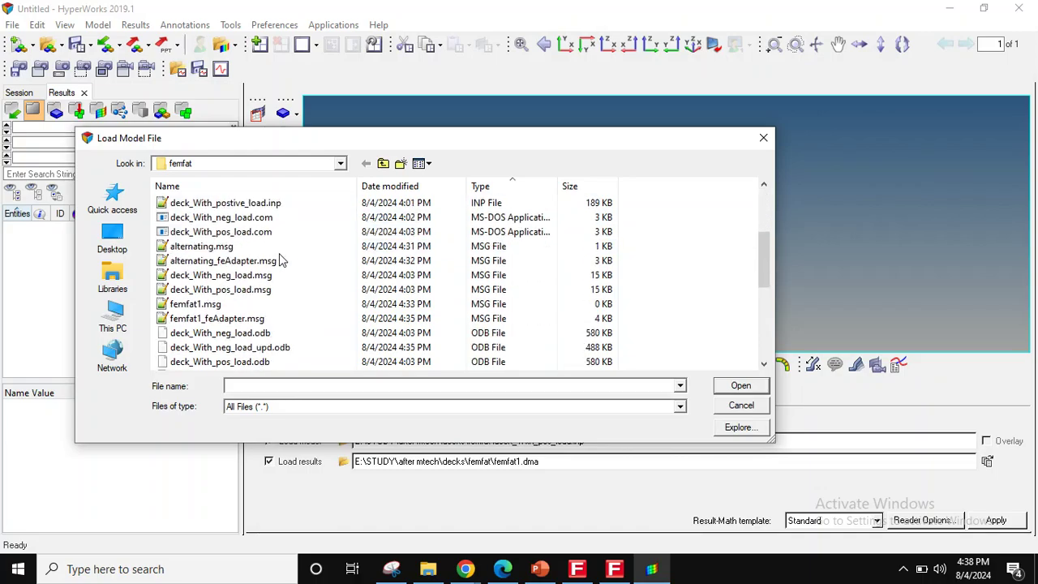
double_click(243, 203)
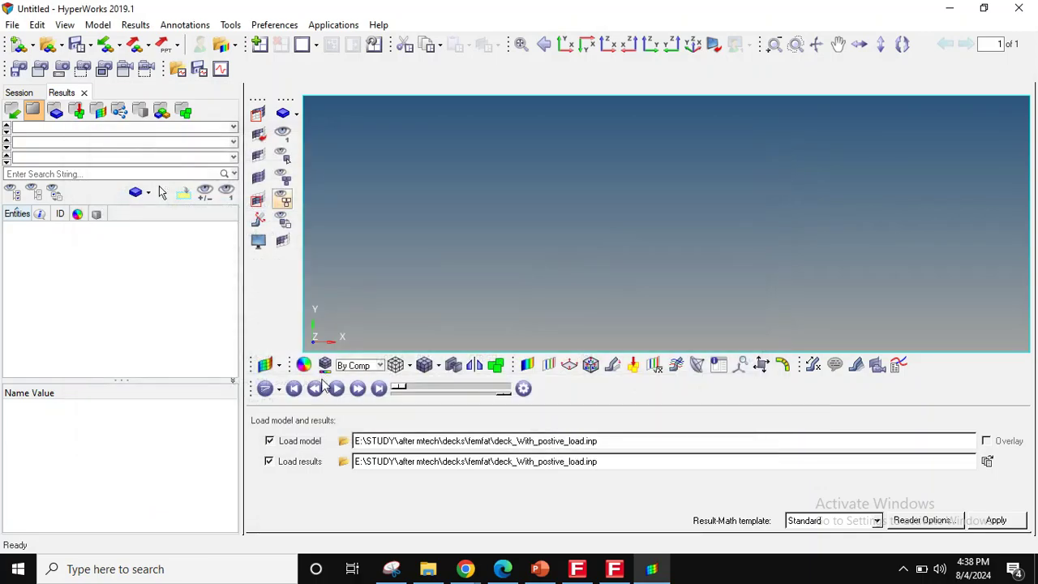
Step: Choose femfat1.dma from the femfat folder as the result file and load it with the deck_With_postive_load.inp model
click(343, 460)
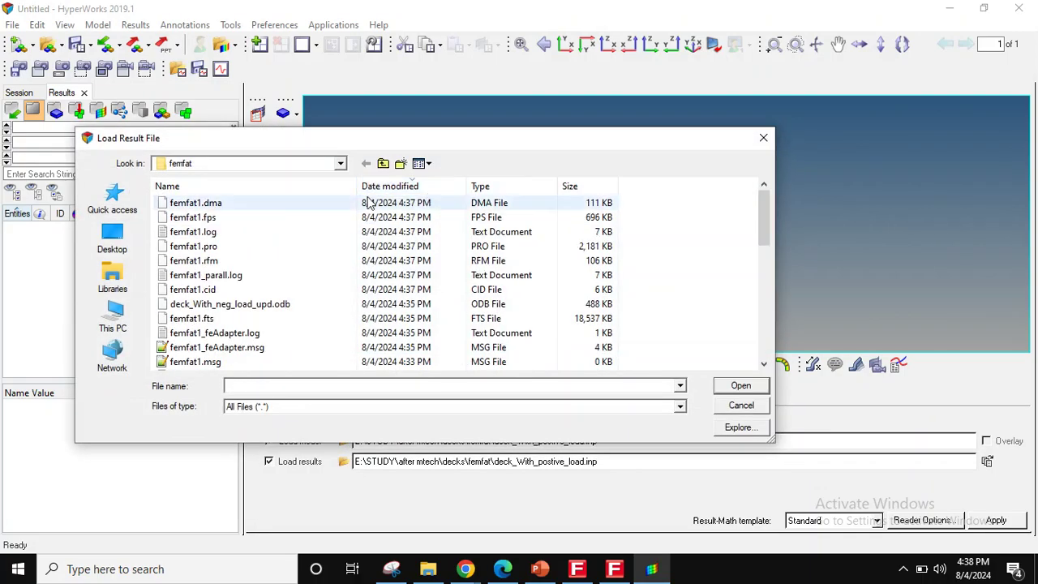
double_click(273, 204)
click(991, 521)
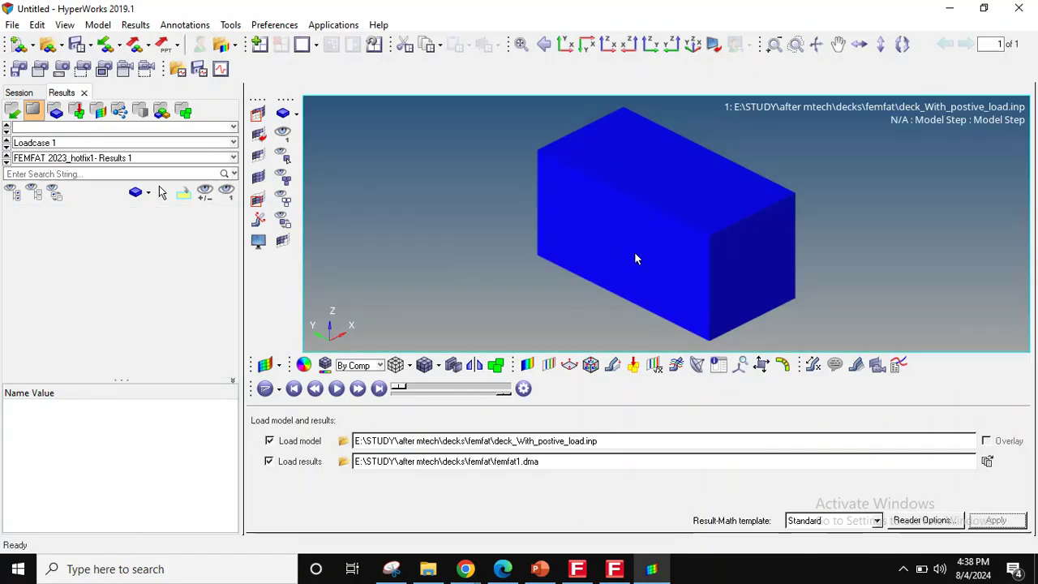
Step: Display the mesh lines on the block and plot the 1/Damage (s) scalar value as a contour
click(454, 366)
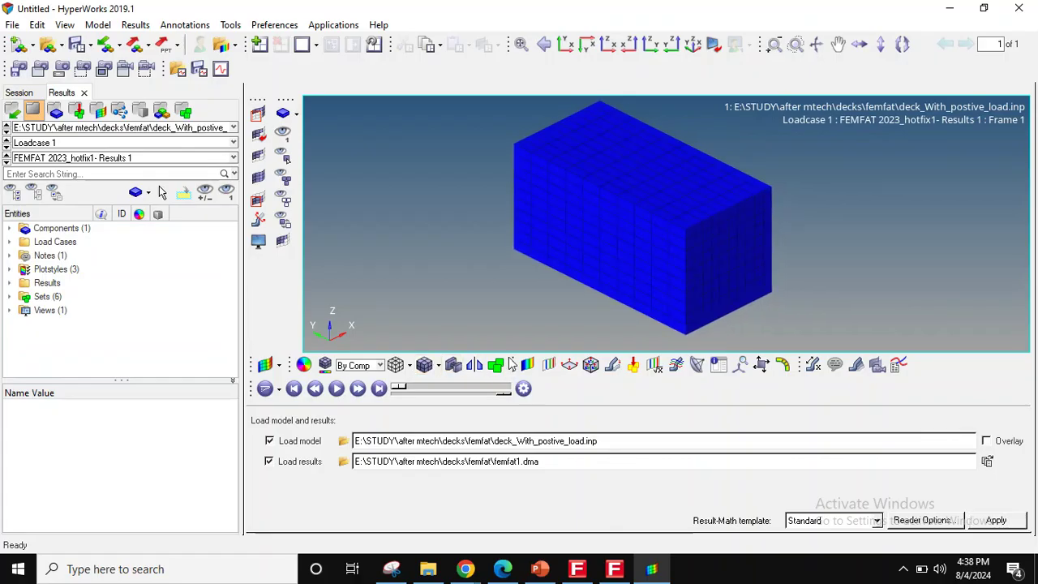
click(527, 366)
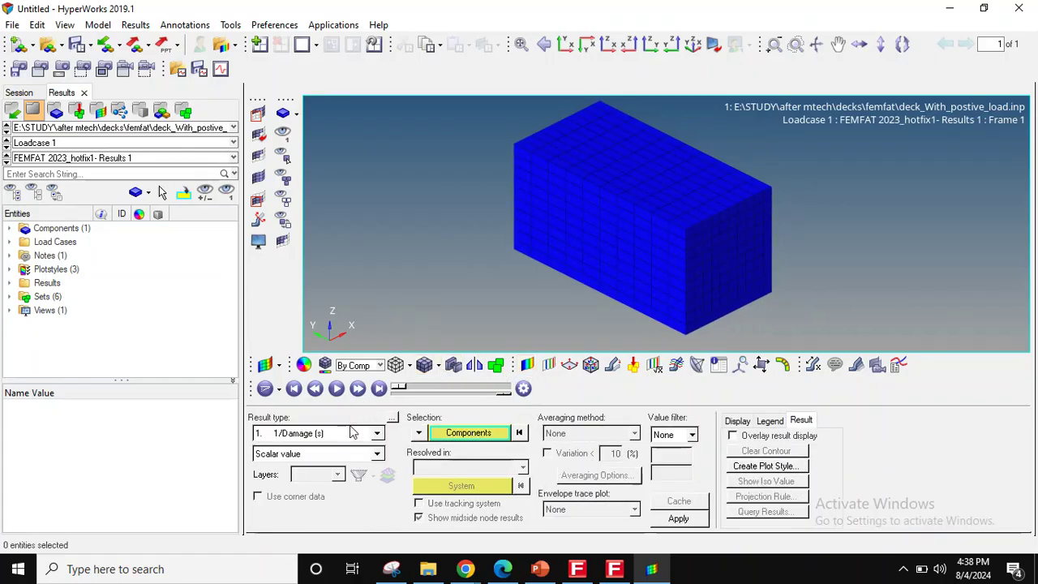
click(677, 518)
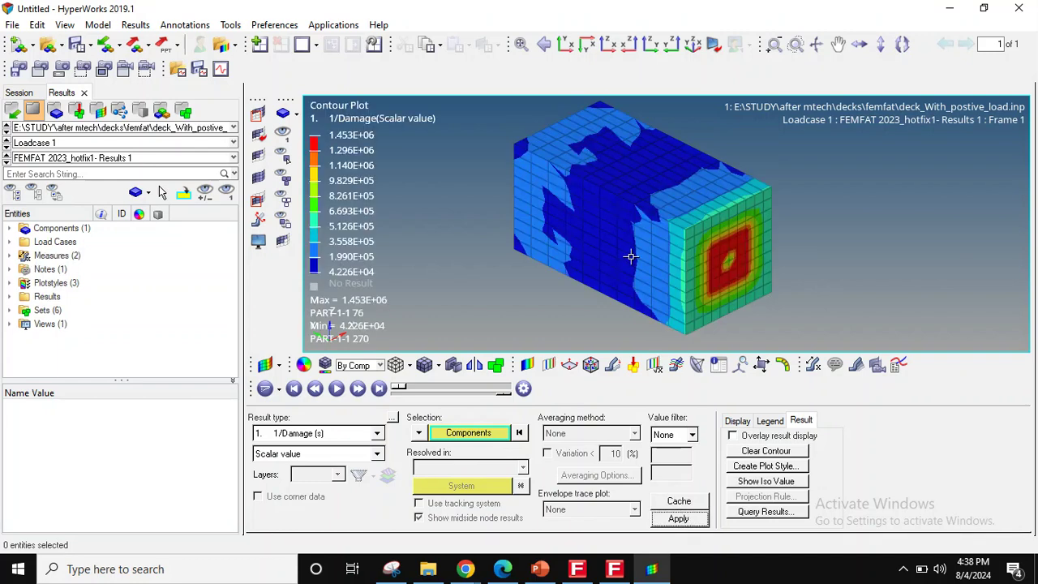
Step: Reverse the value order of the 1/Damage contour legend and apply the legend change
ctrl+drag(659, 252, 622, 330)
scroll(730, 207, up, 3)
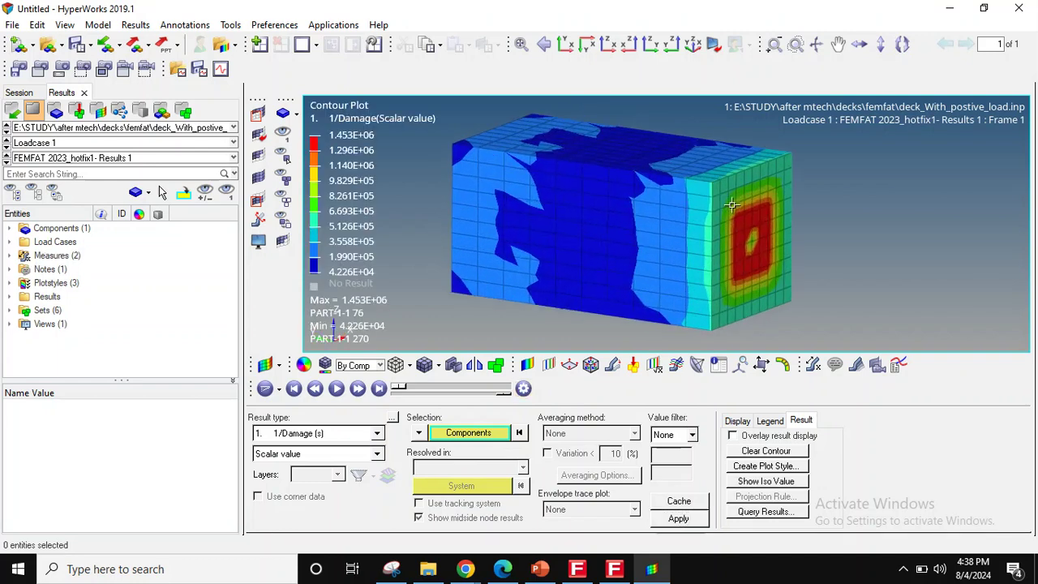
mouse_move(729, 245)
ctrl+mouse_down()
mouse_move(706, 245)
mouse_move(724, 243)
ctrl+mouse_up()
click(769, 420)
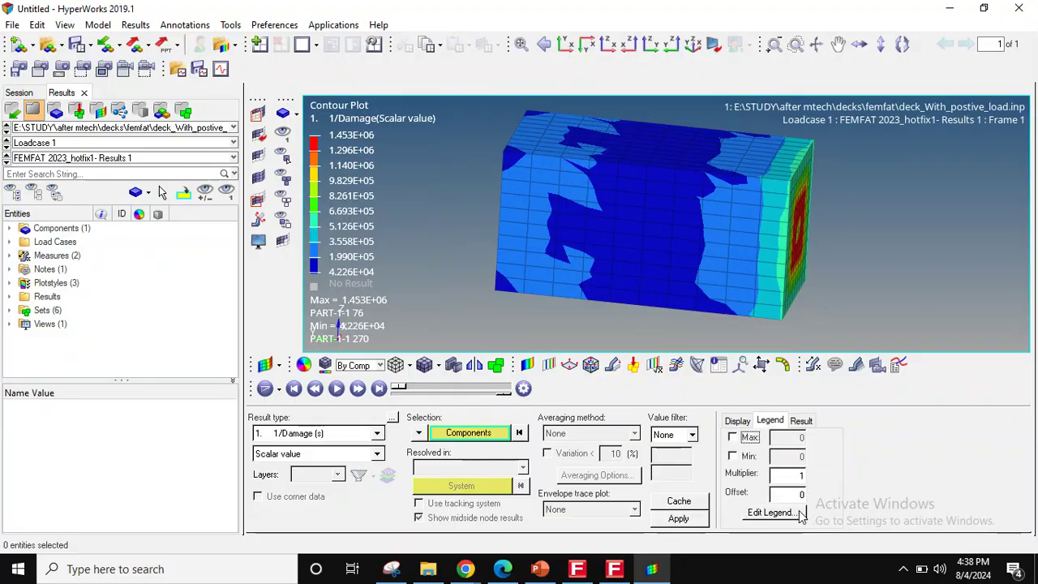
click(775, 512)
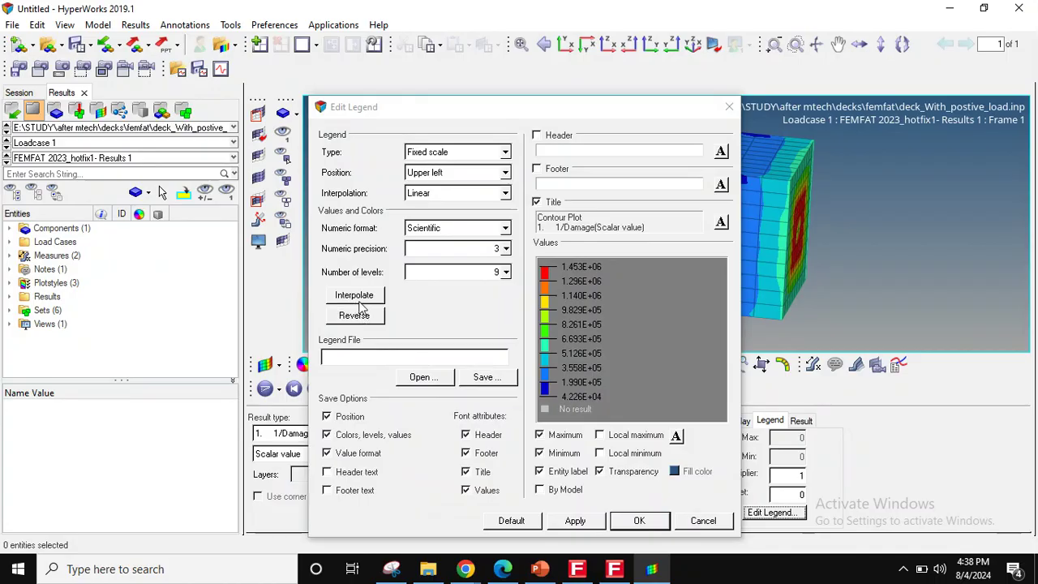
click(354, 315)
click(575, 520)
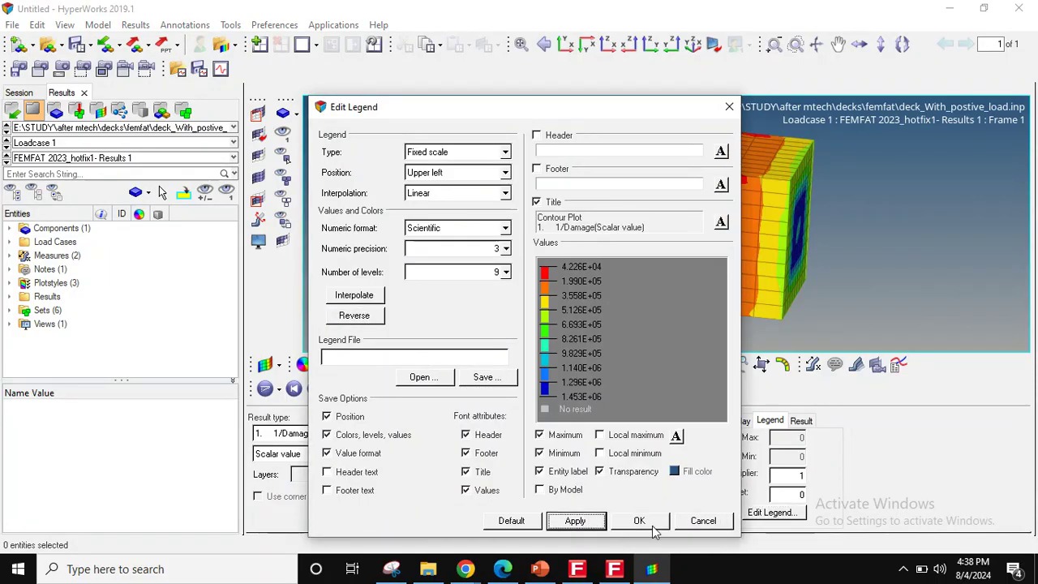
click(639, 520)
Step: Turn on the Dynamic MinMax Result measure group to label the extreme 1/Damage nodes on the model
ctrl+drag(726, 322, 486, 214)
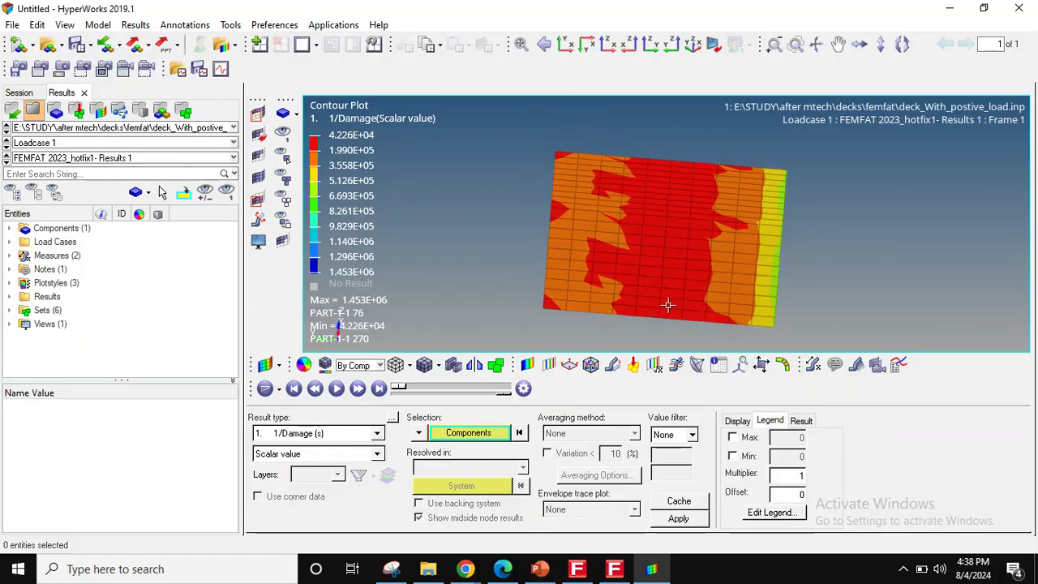
click(813, 364)
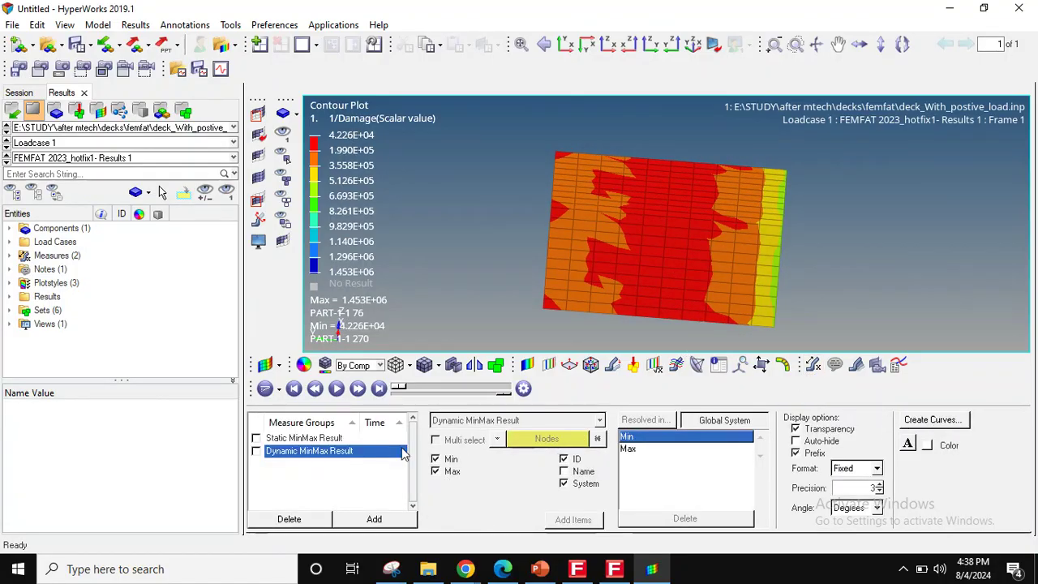
click(256, 452)
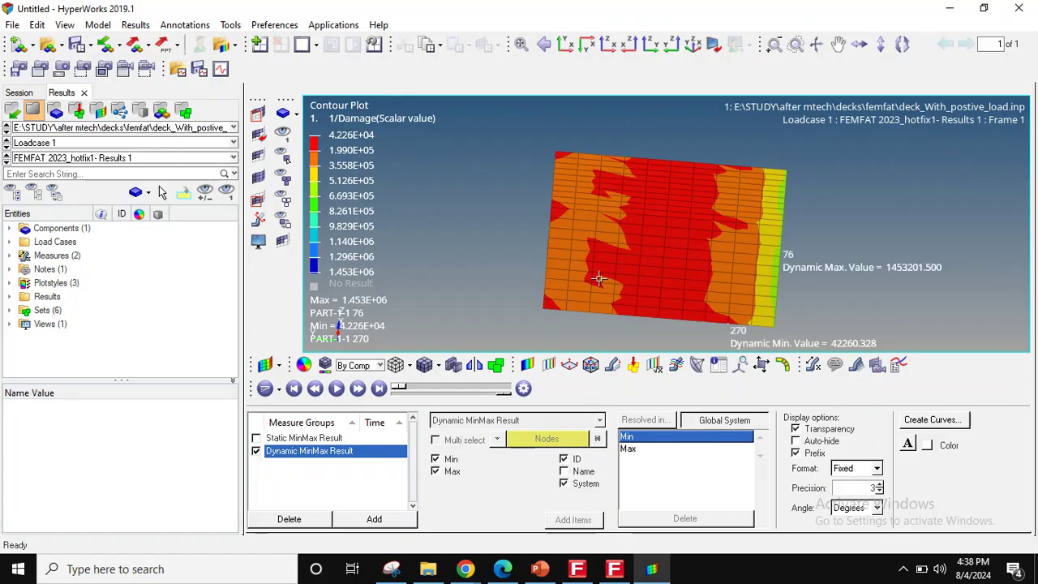
Step: Set the Dynamic MinMax Result labels to Scientific format with a precision of 2
ctrl+drag(655, 293, 640, 162)
click(877, 468)
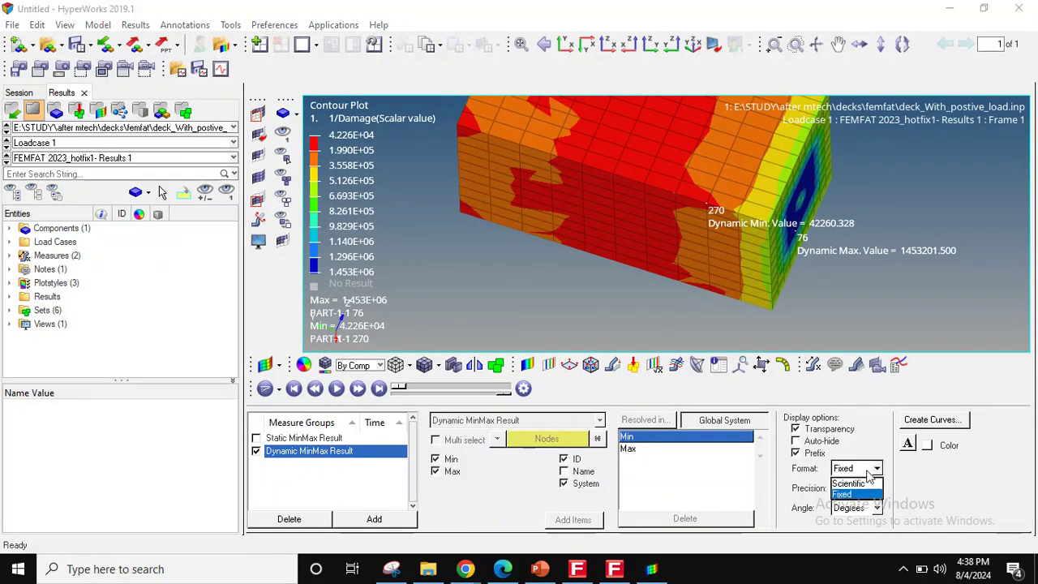
click(851, 489)
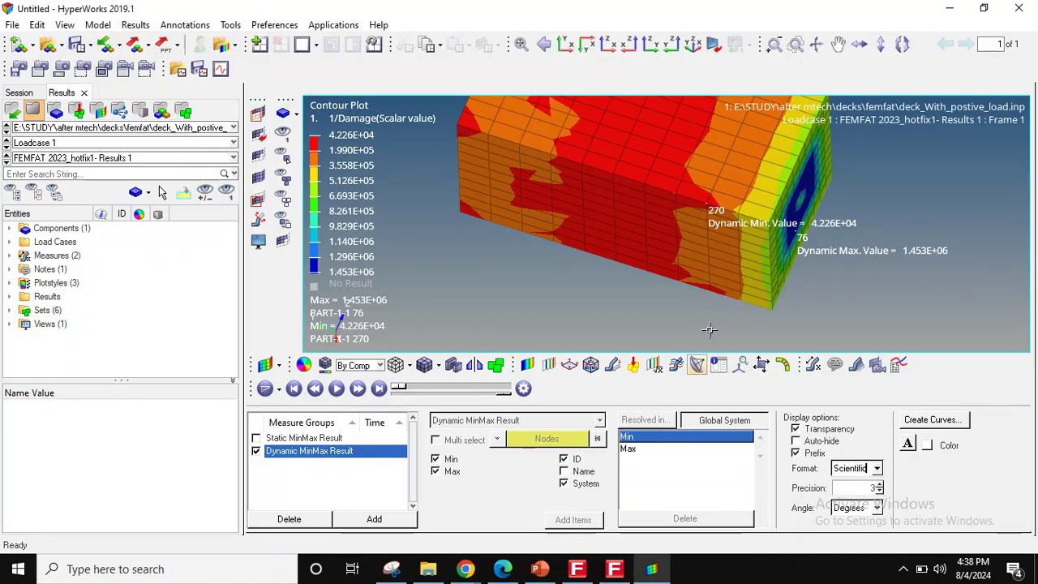
click(878, 491)
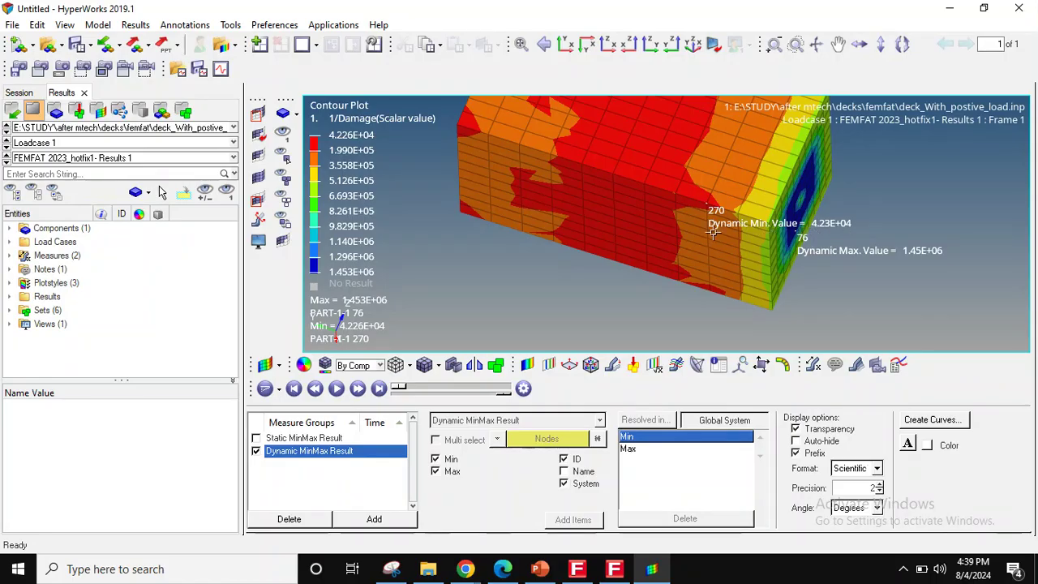
scroll(711, 232, down, 3)
ctrl+right_drag(712, 233, 741, 277)
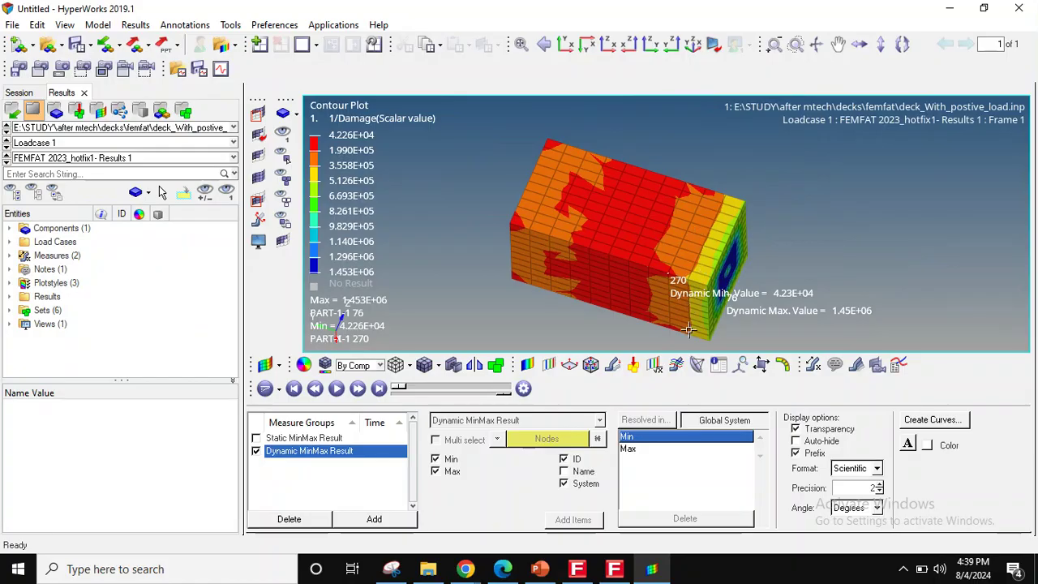
Step: Switch back to the femfat1 job in FEMFAT
click(623, 571)
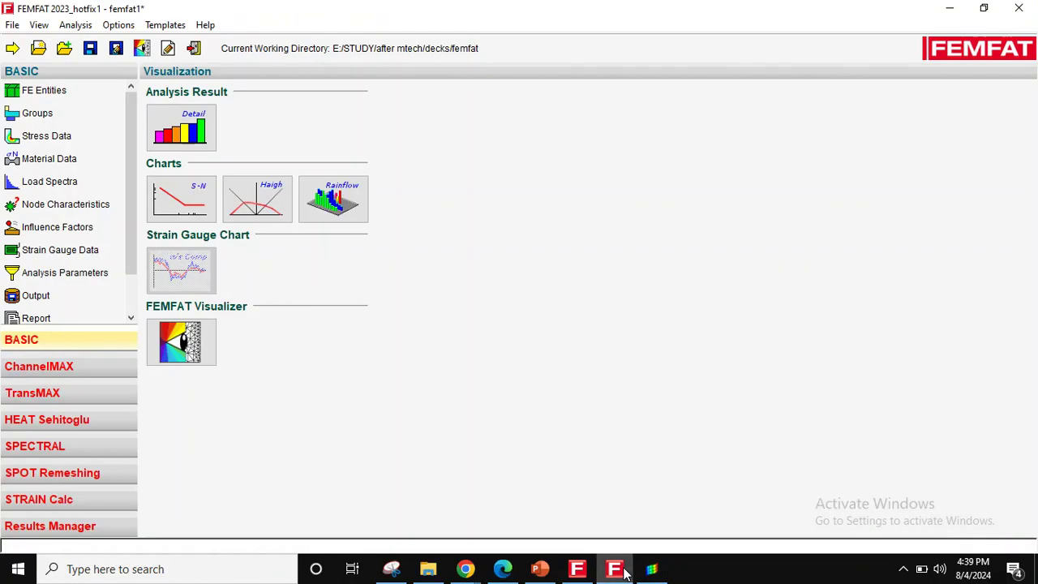